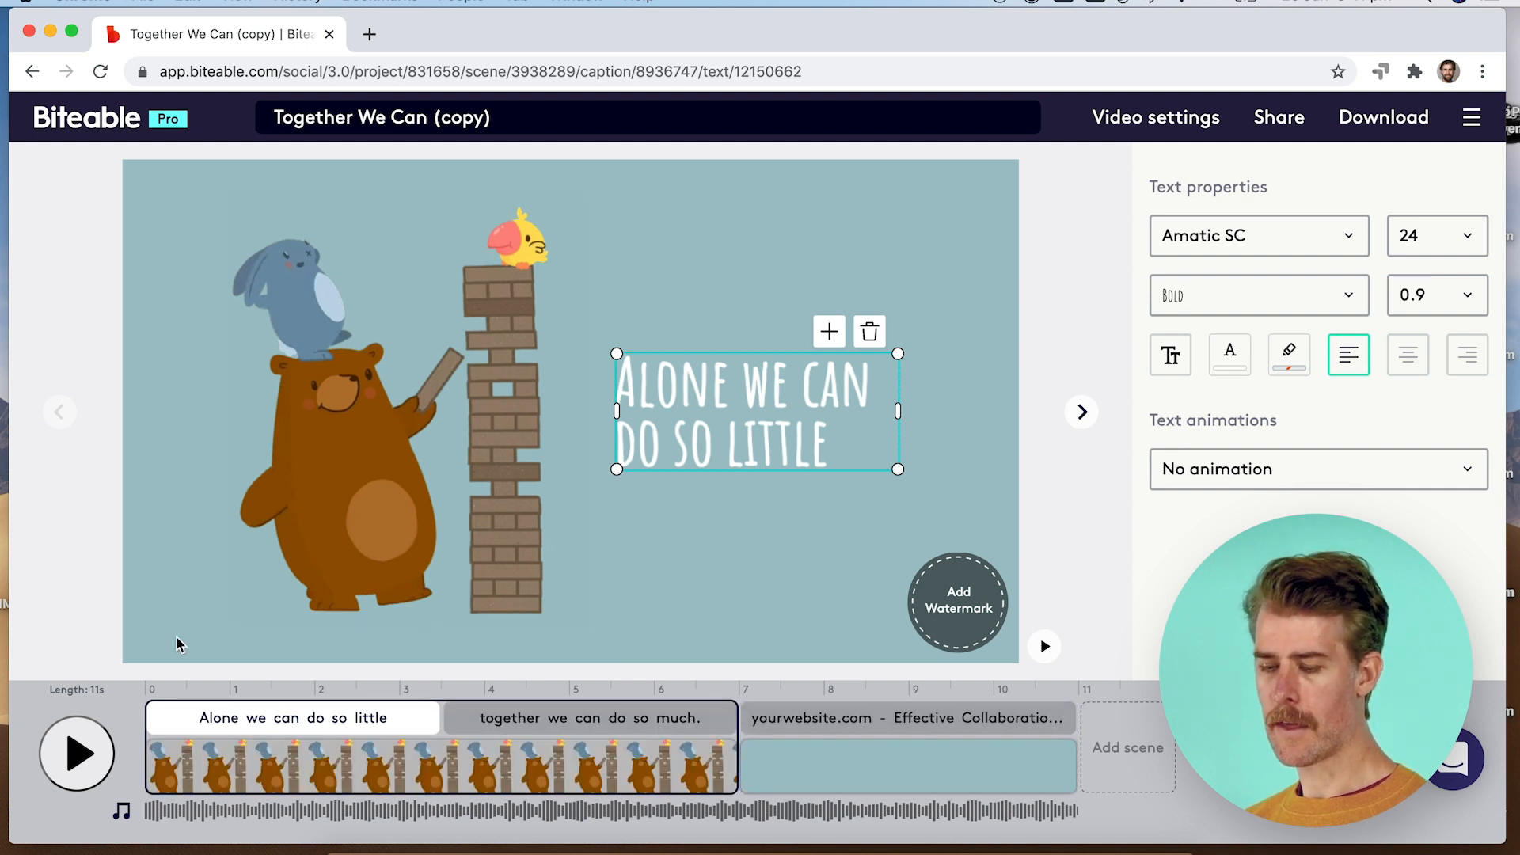
- Preview the video and change the website title in the closing scene to "paulscharity.com"
left_click(78, 754)
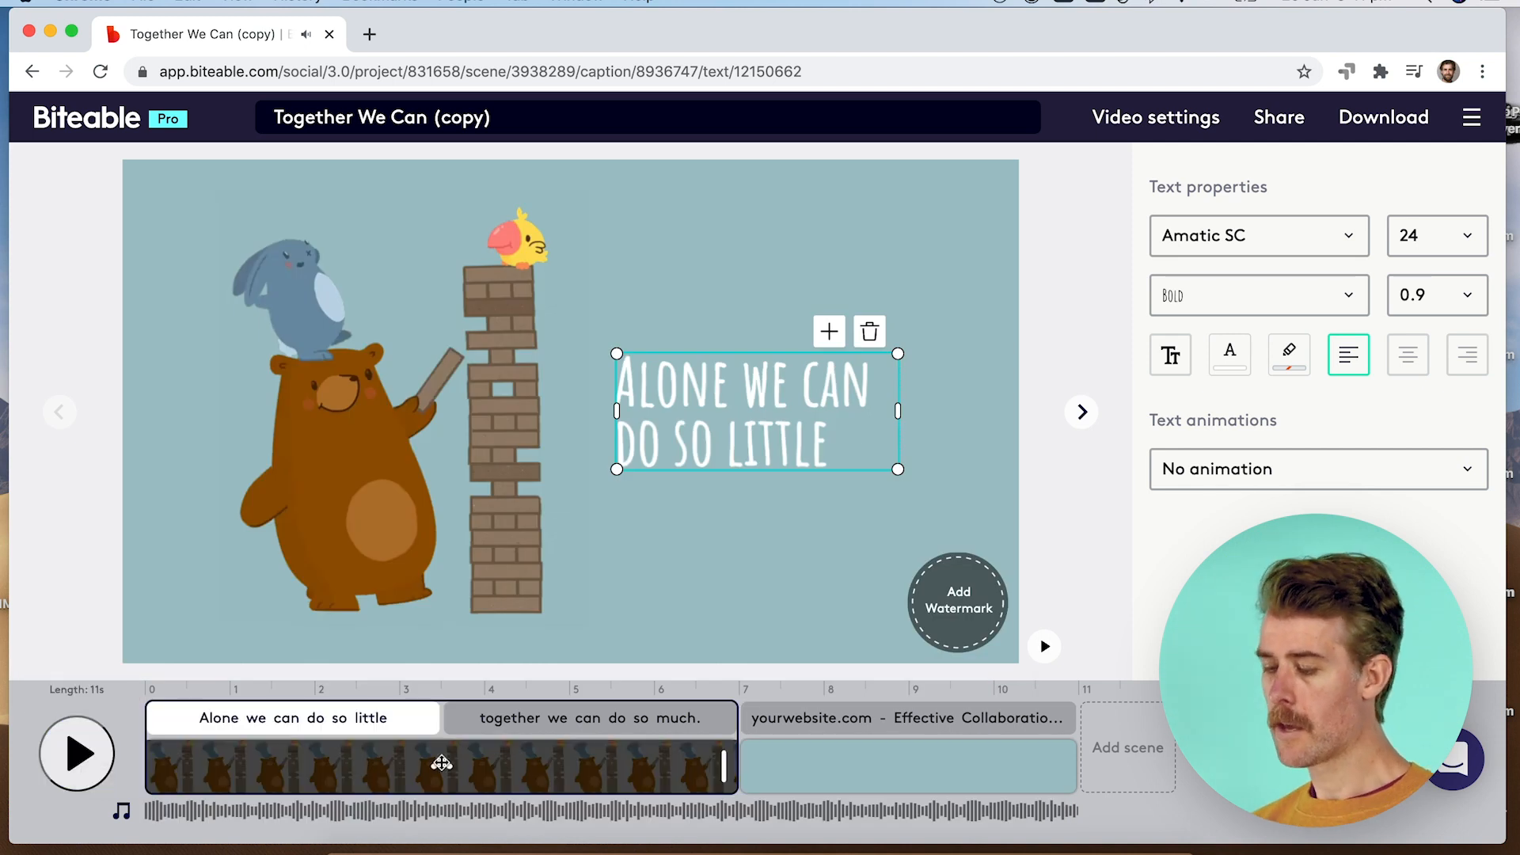
left_click(744, 764)
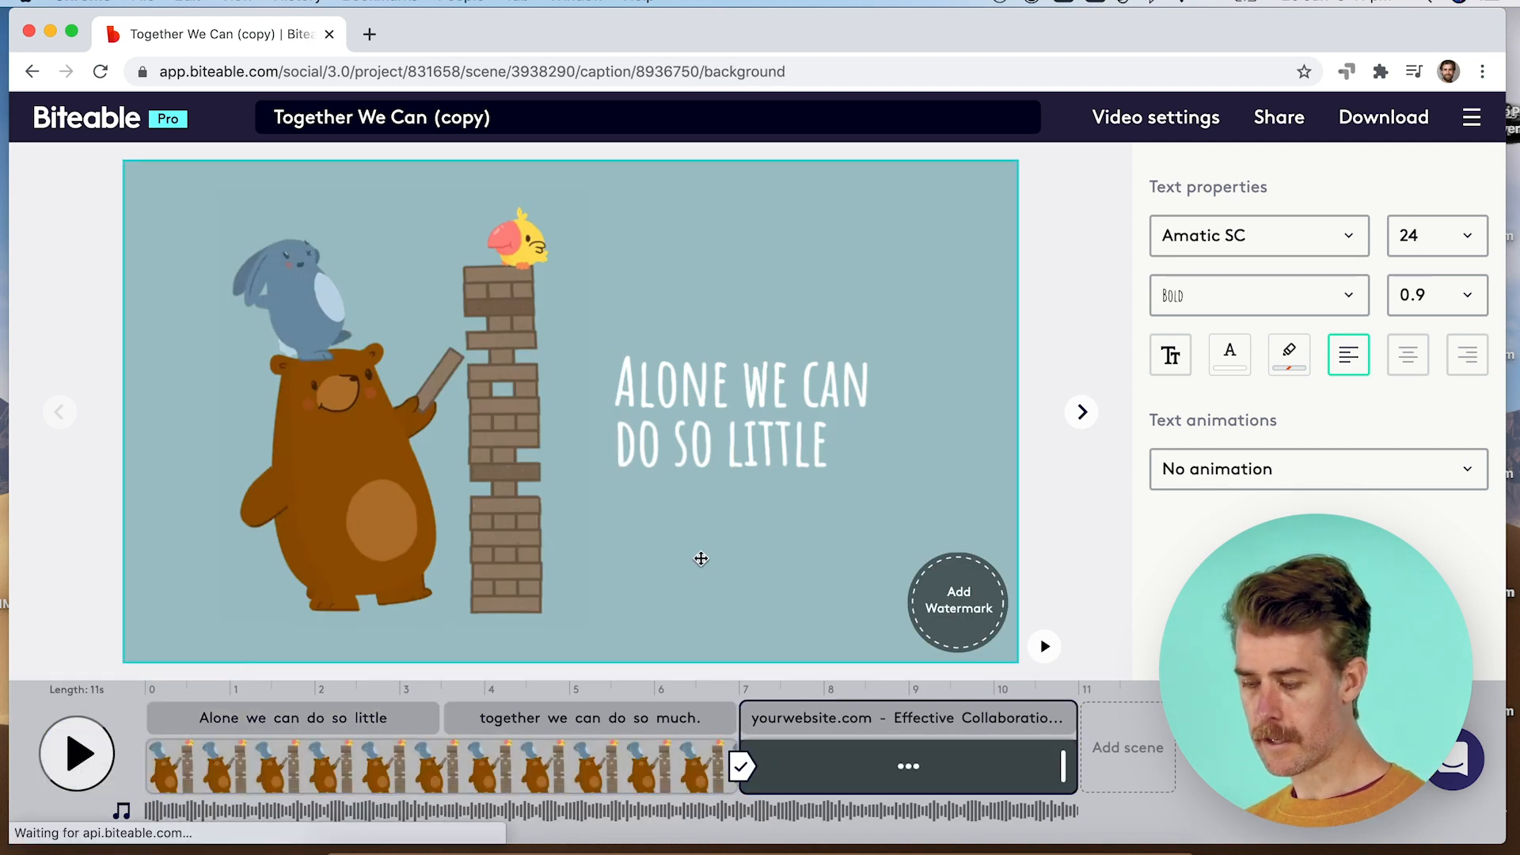
left_click(509, 404)
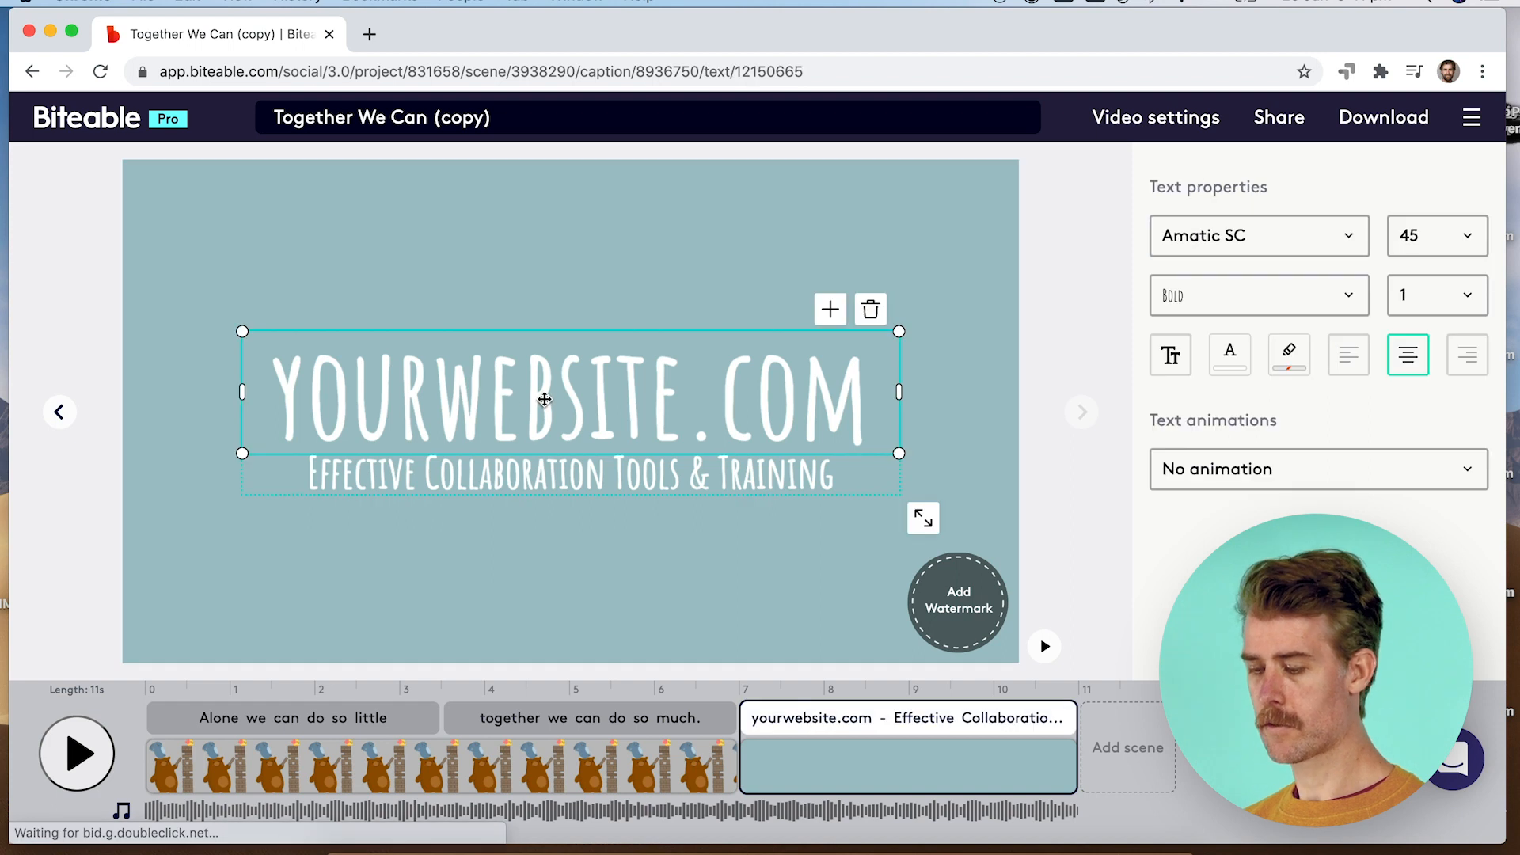
double_click(545, 398)
type("paulschar")
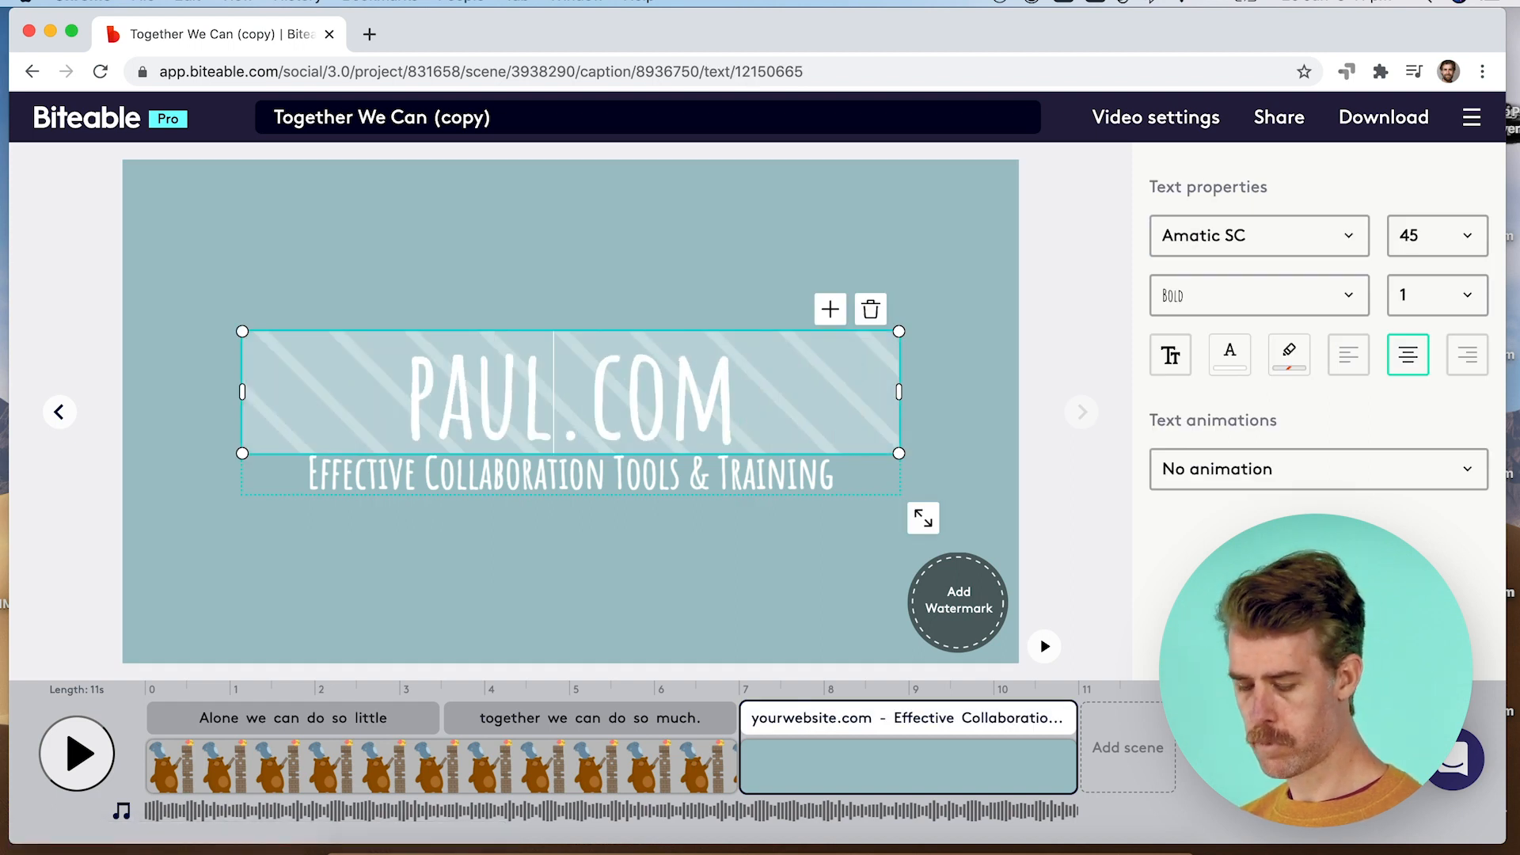
type("ity")
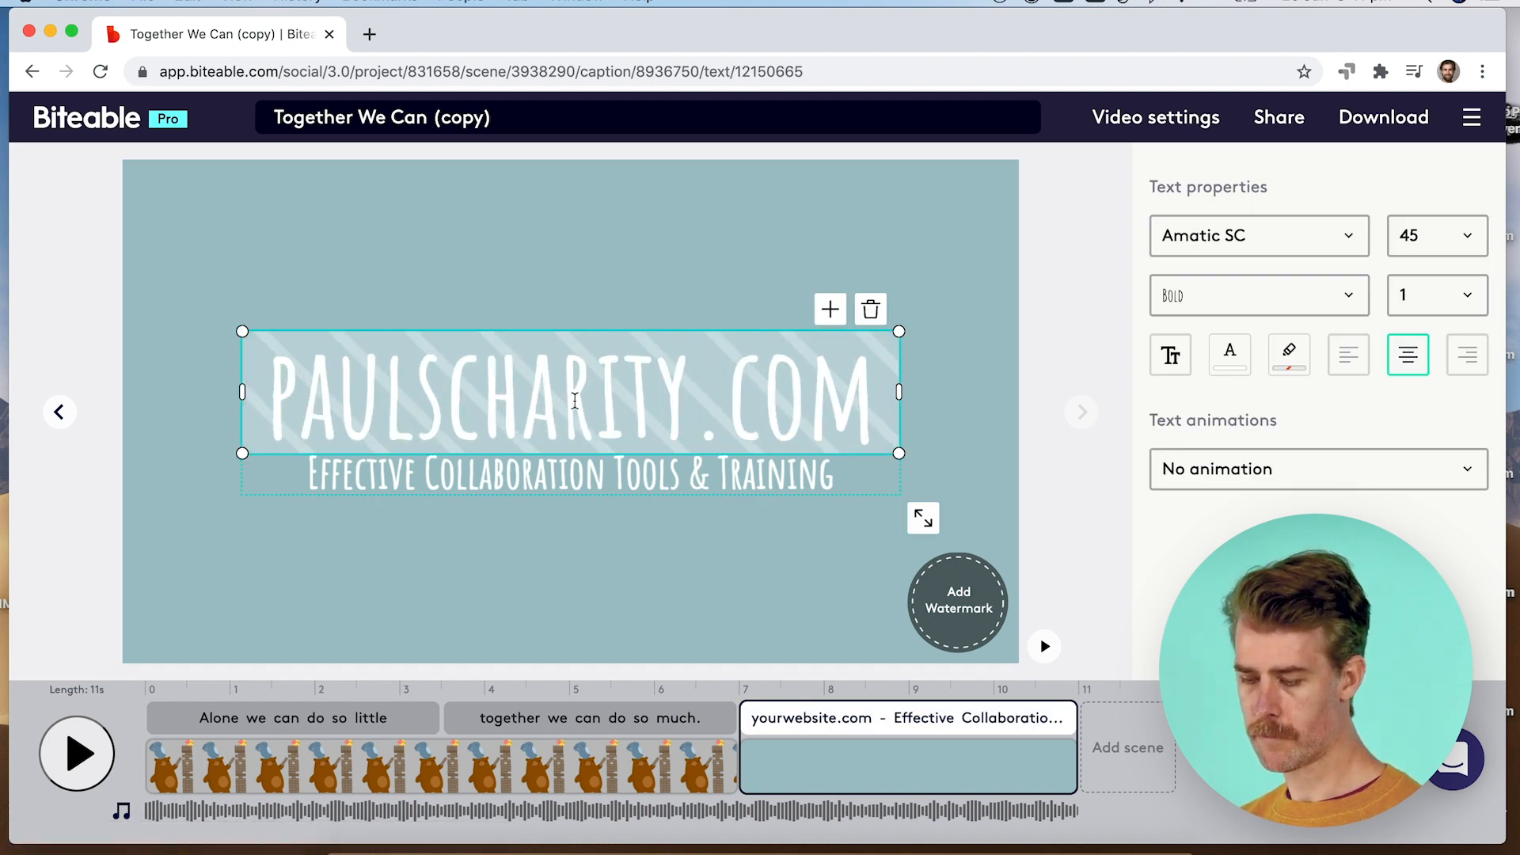
- Replace the tagline under the website title with "help us give a hand up, not a hand out"
left_click(546, 474)
double_click(545, 474)
key("ctrl+a")
key("BackSpace")
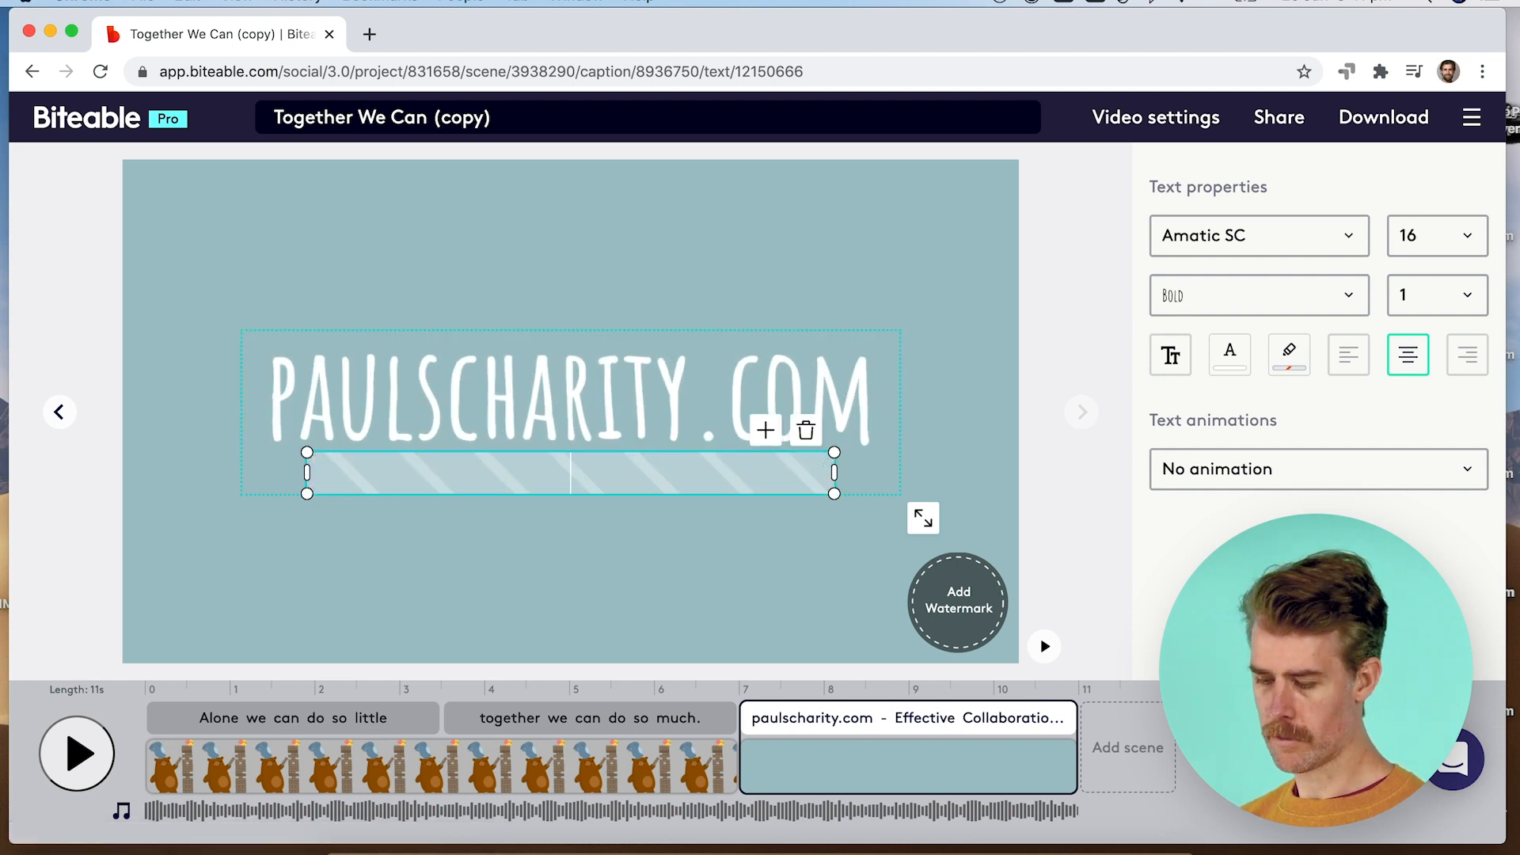
type("give a hand up")
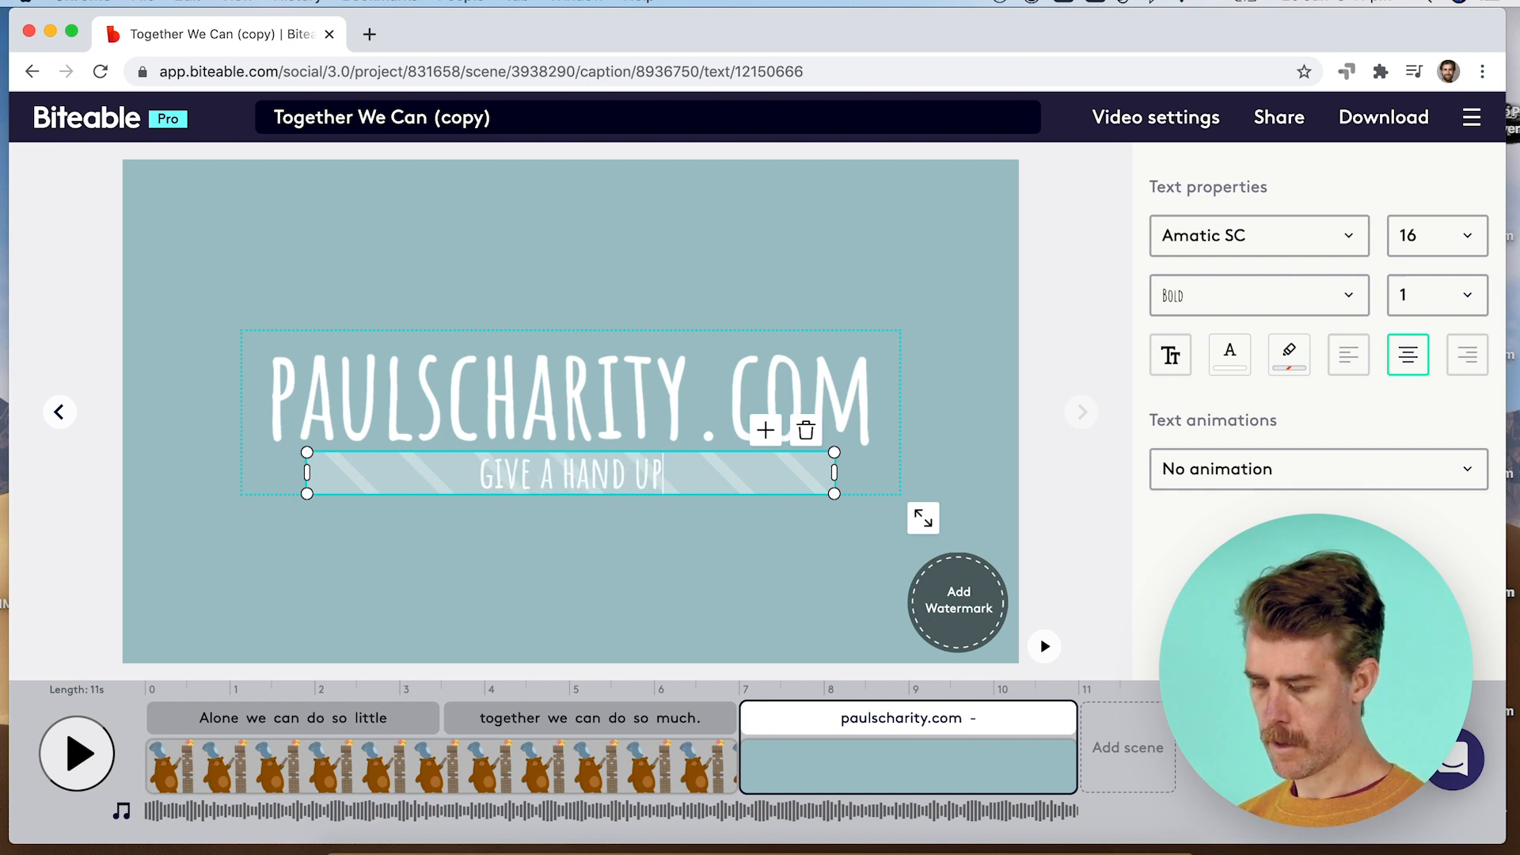
left_click(488, 475)
type("help us")
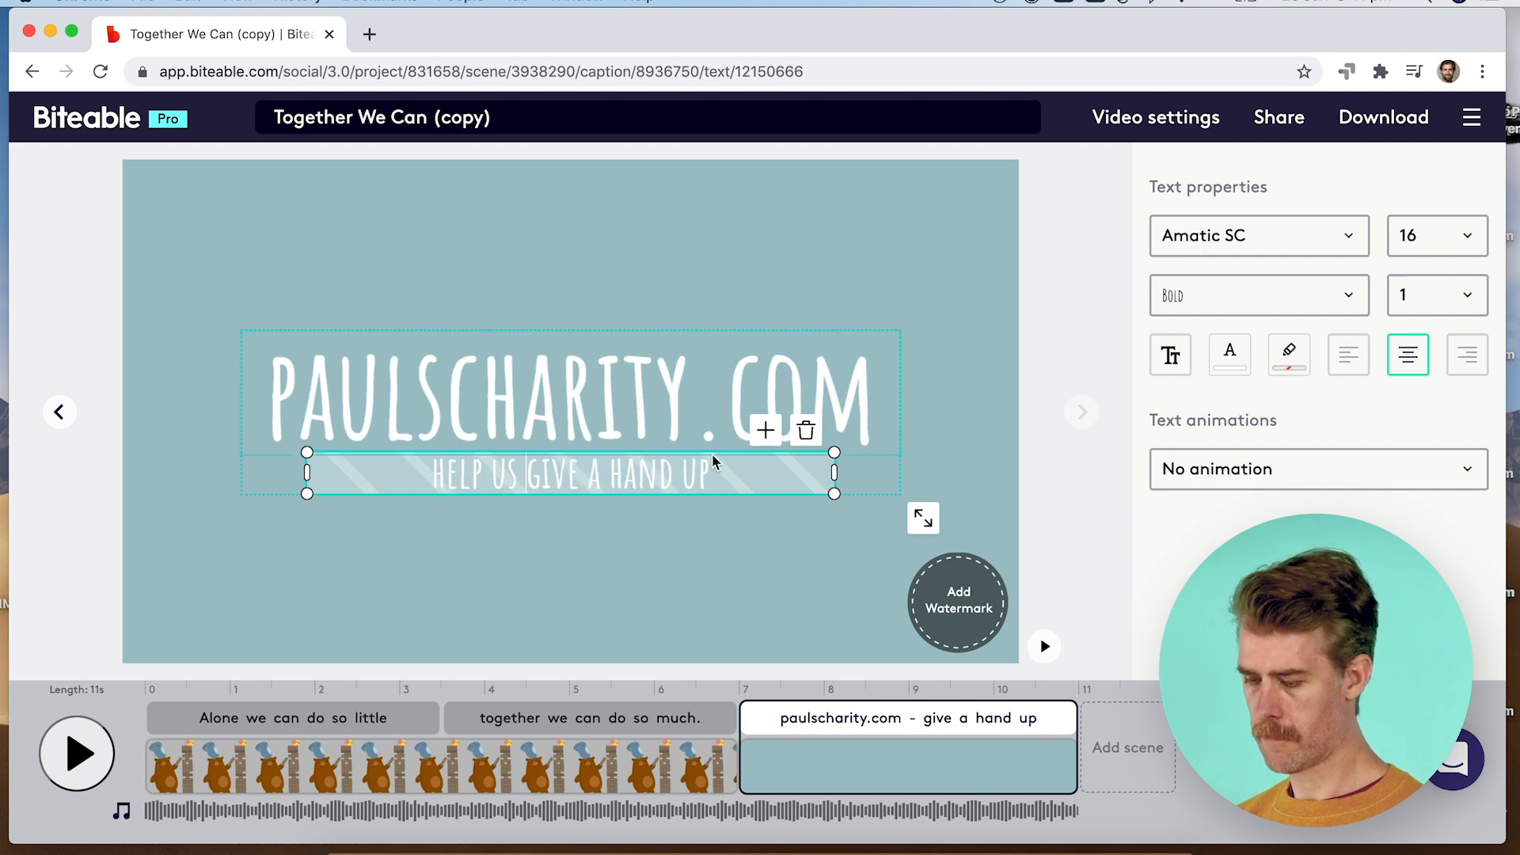
left_click(739, 468)
type(", not a")
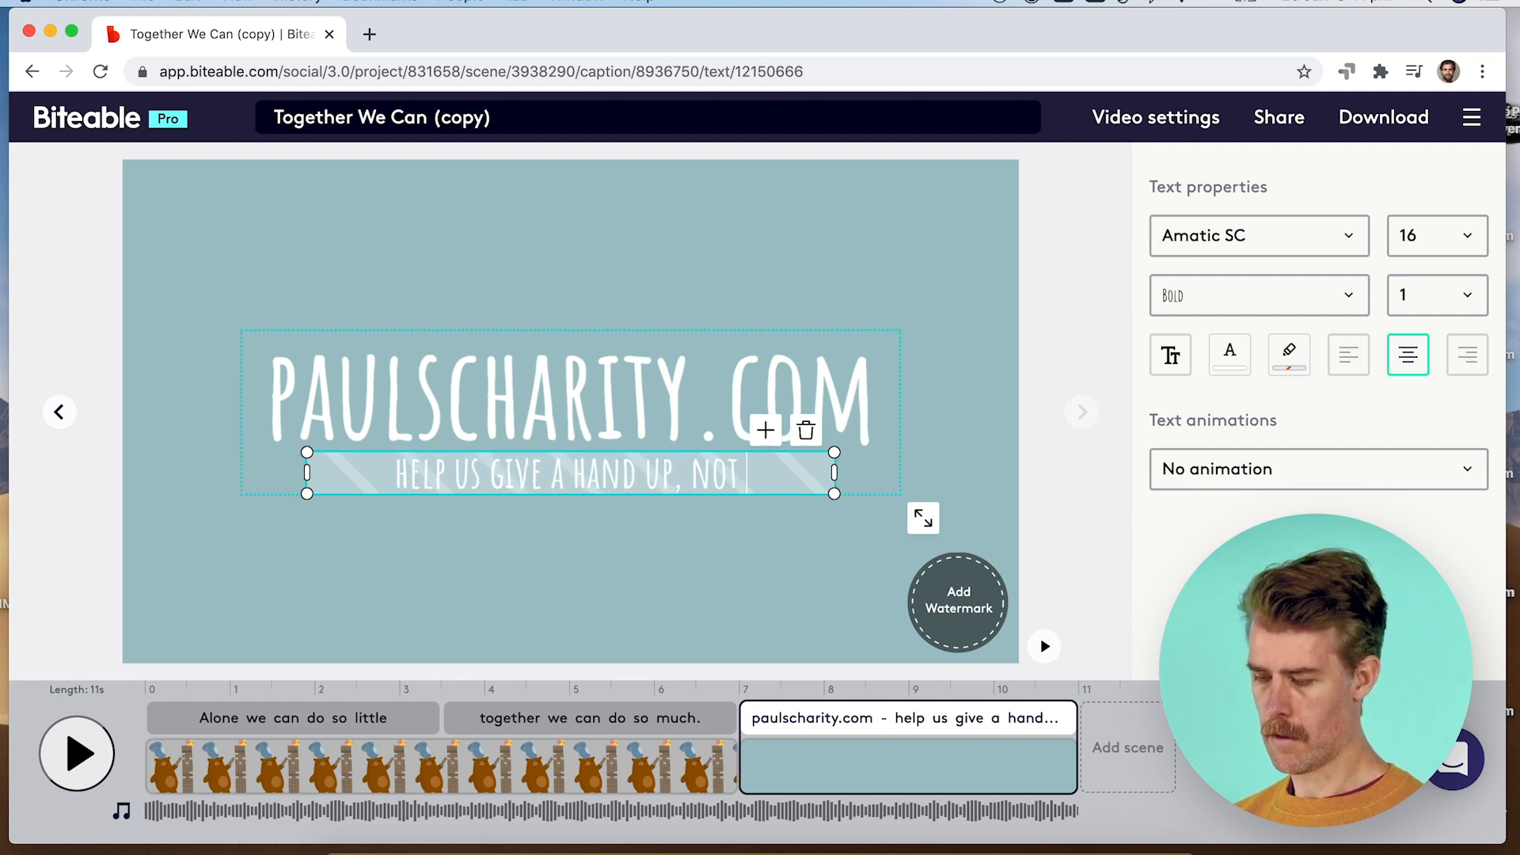
type(" hand out")
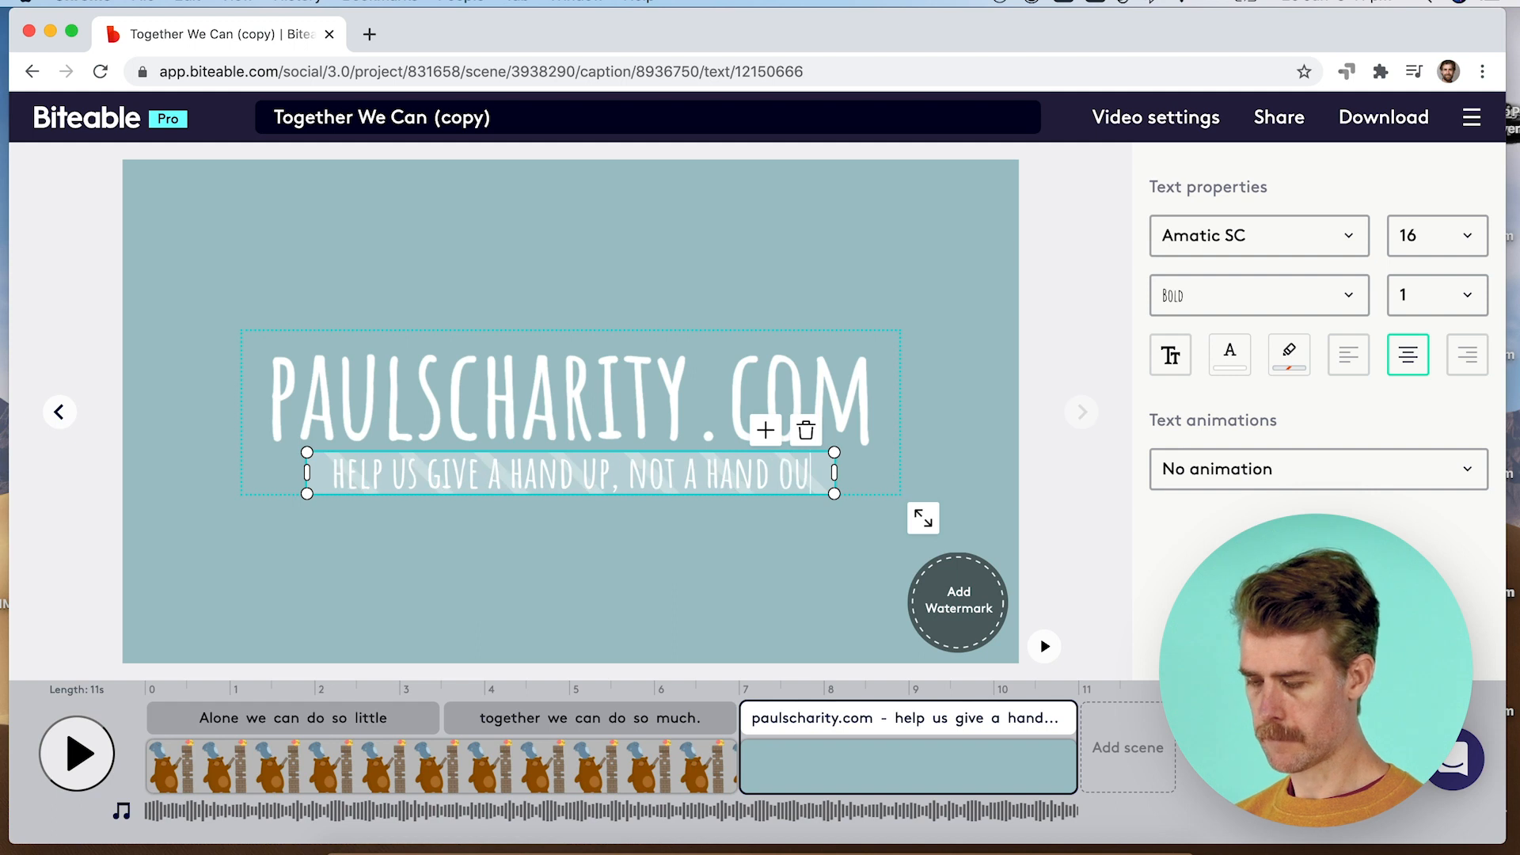
- Delete the watermark placeholder and preview the video
left_click(960, 583)
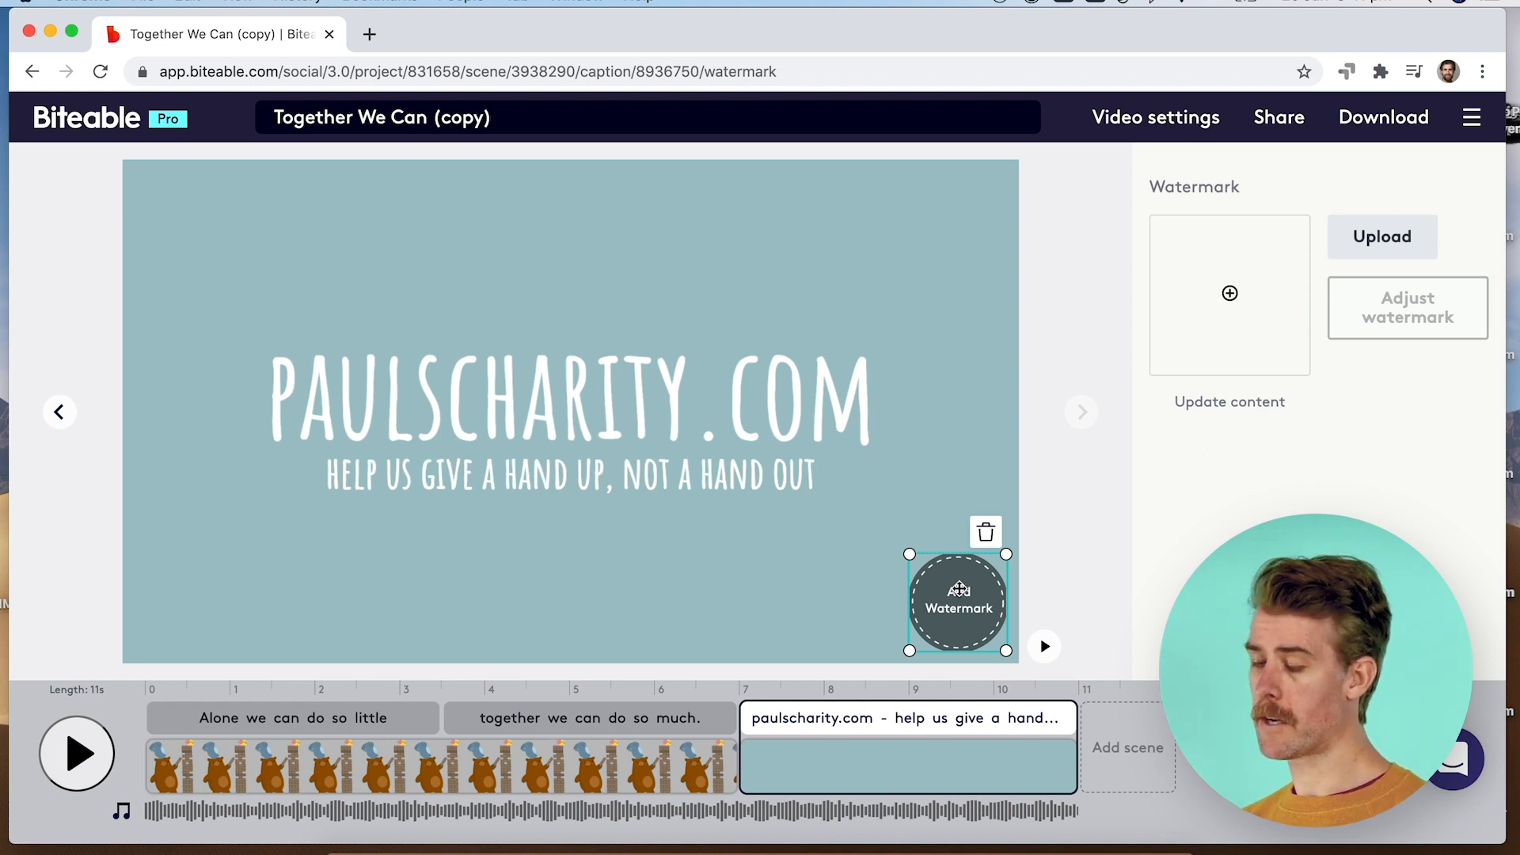
left_click(984, 538)
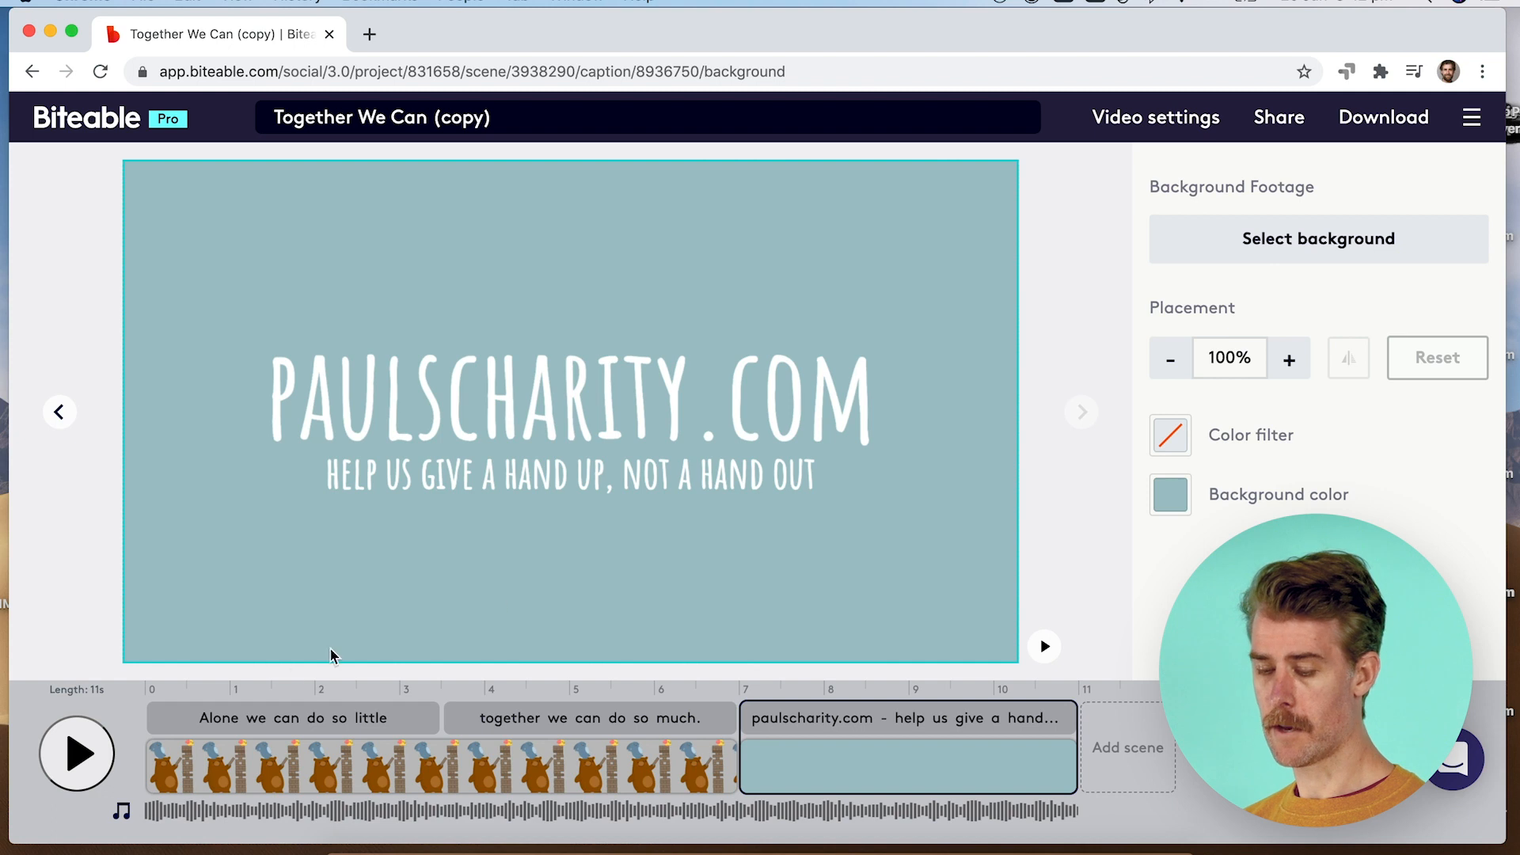
left_click(81, 760)
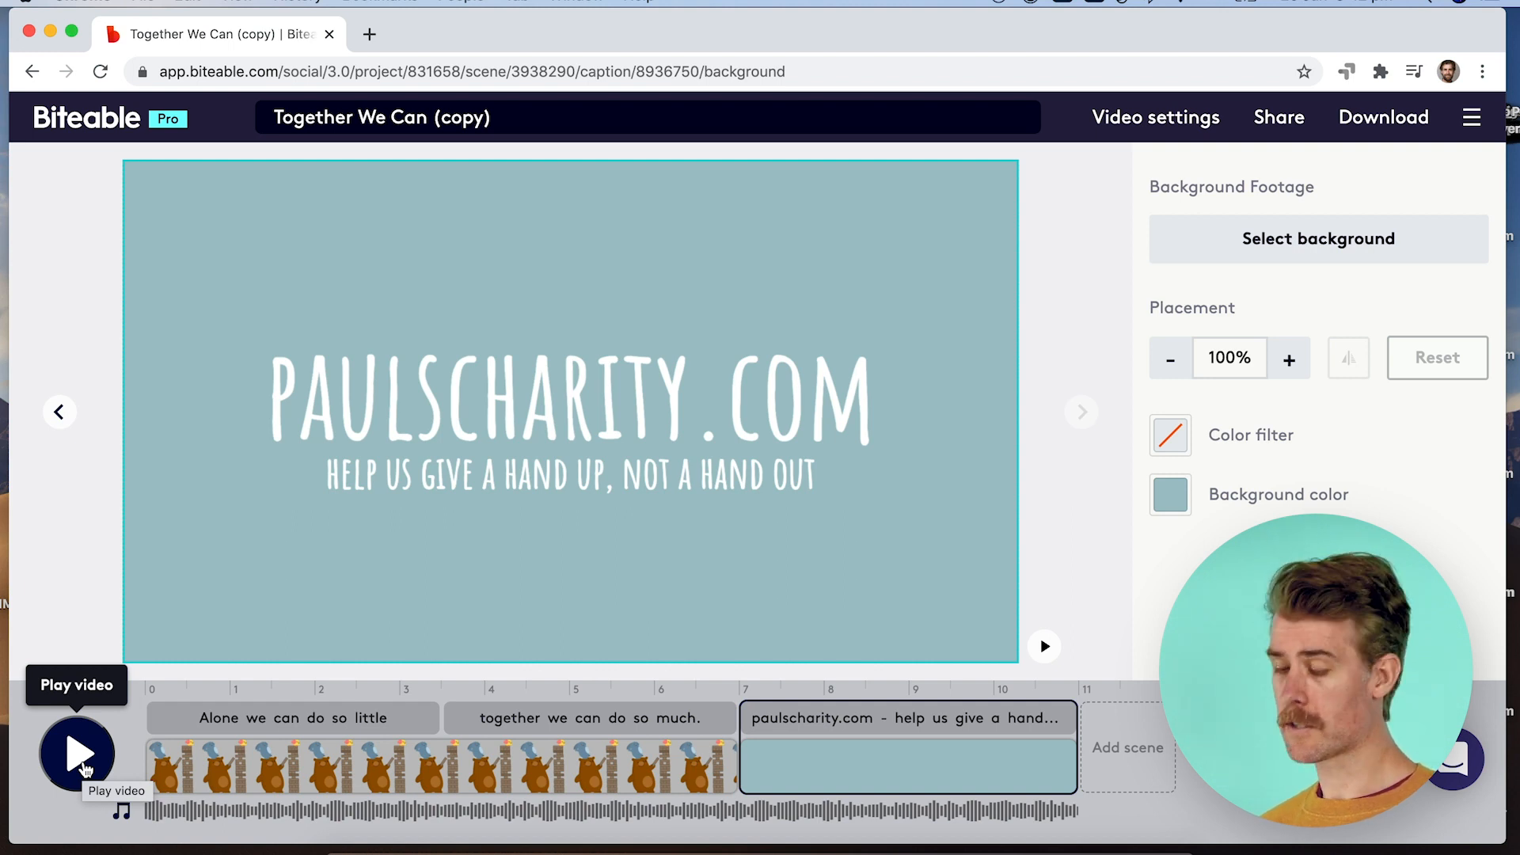
- Replace the first scene's bear animation with a library video found under "volunteer", showing two kitchen workers serving food
left_click(277, 763)
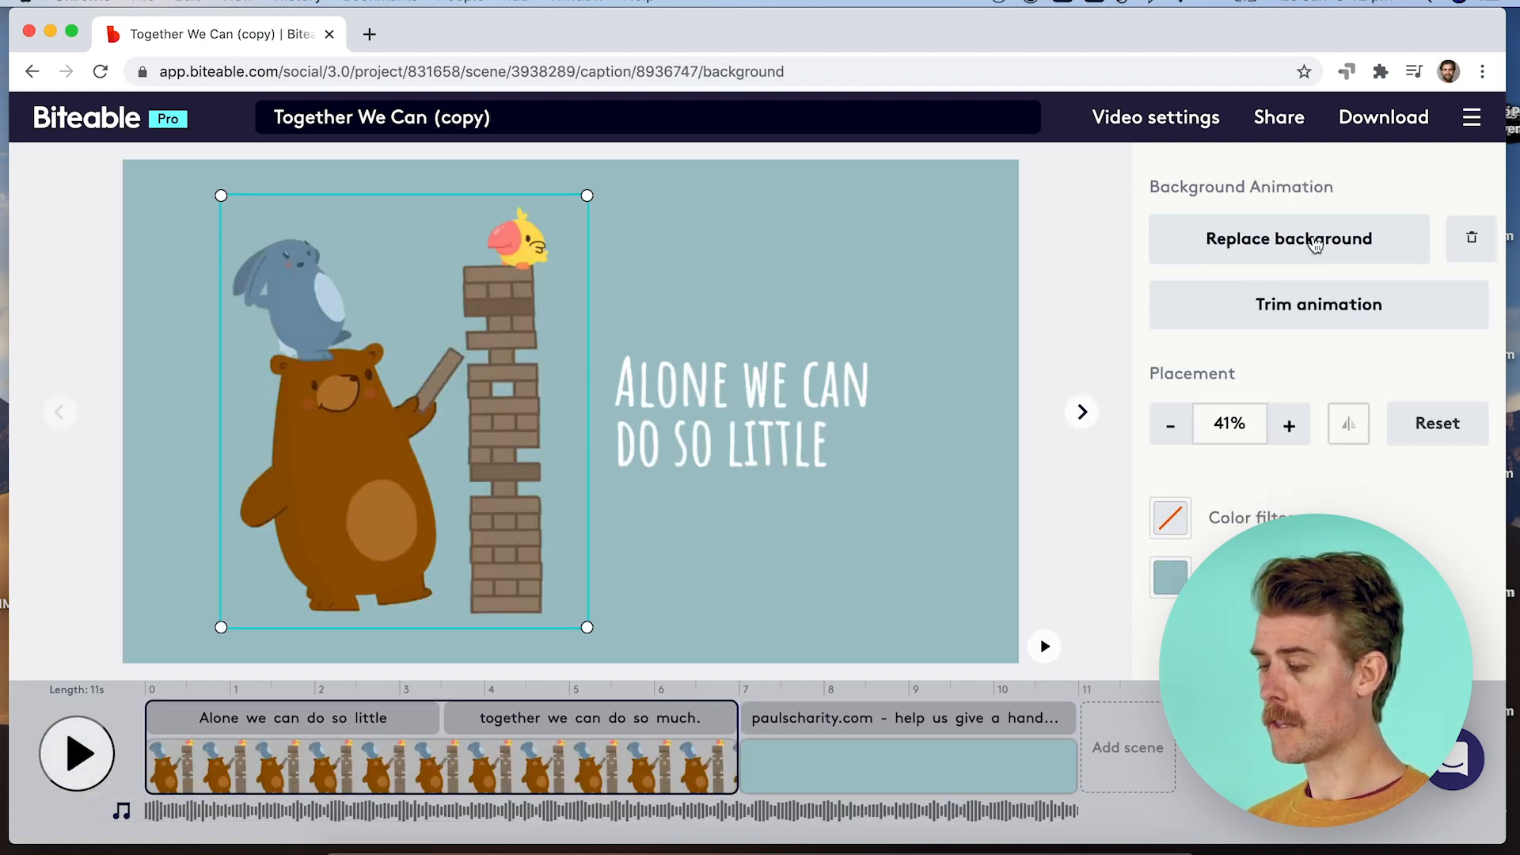
left_click(1286, 243)
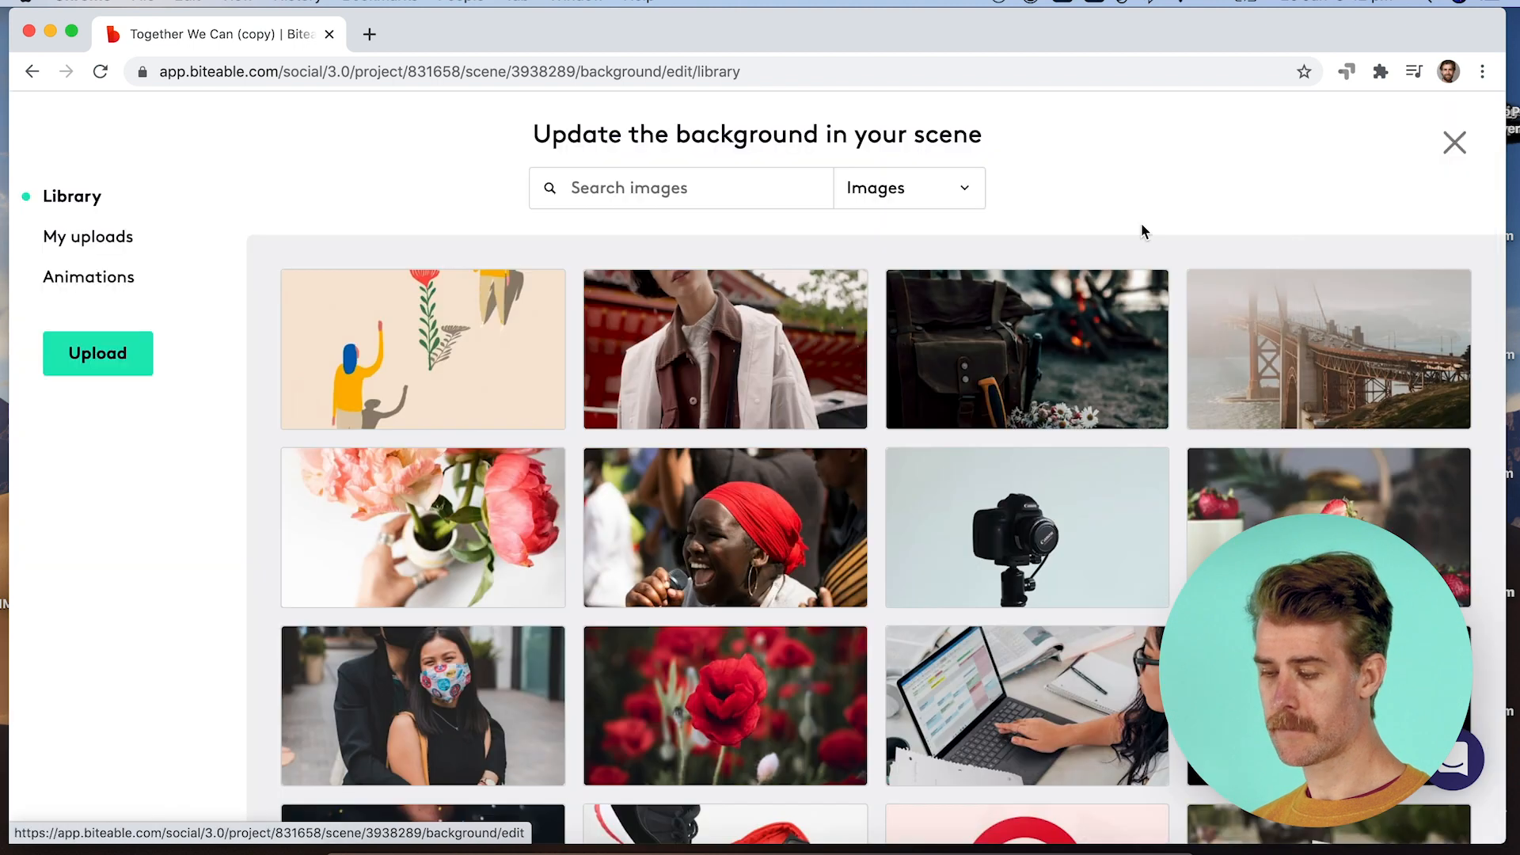
left_click(899, 198)
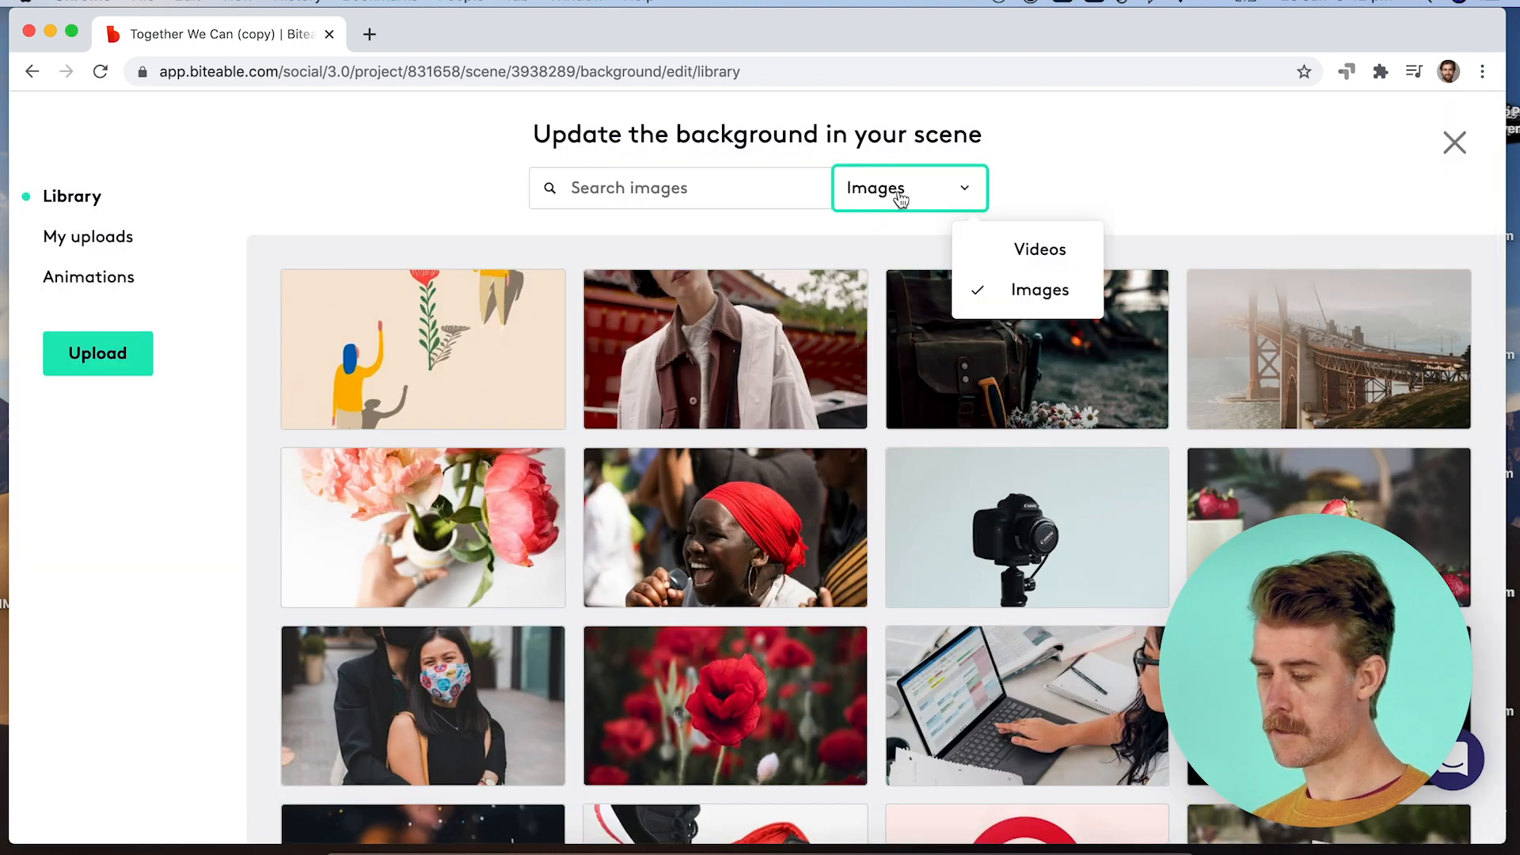
left_click(1010, 244)
left_click(750, 188)
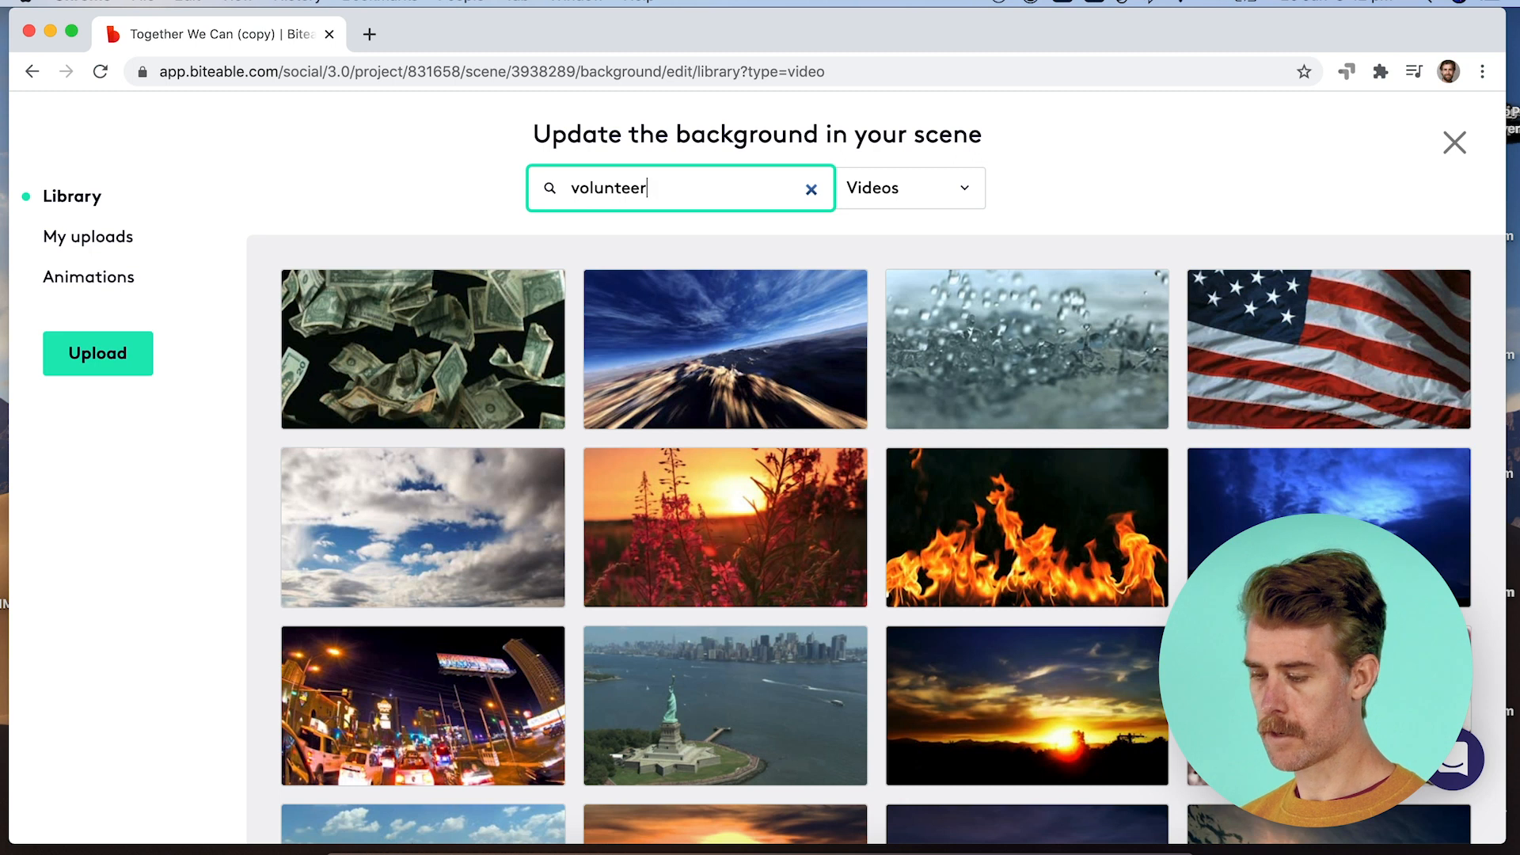
key("Return")
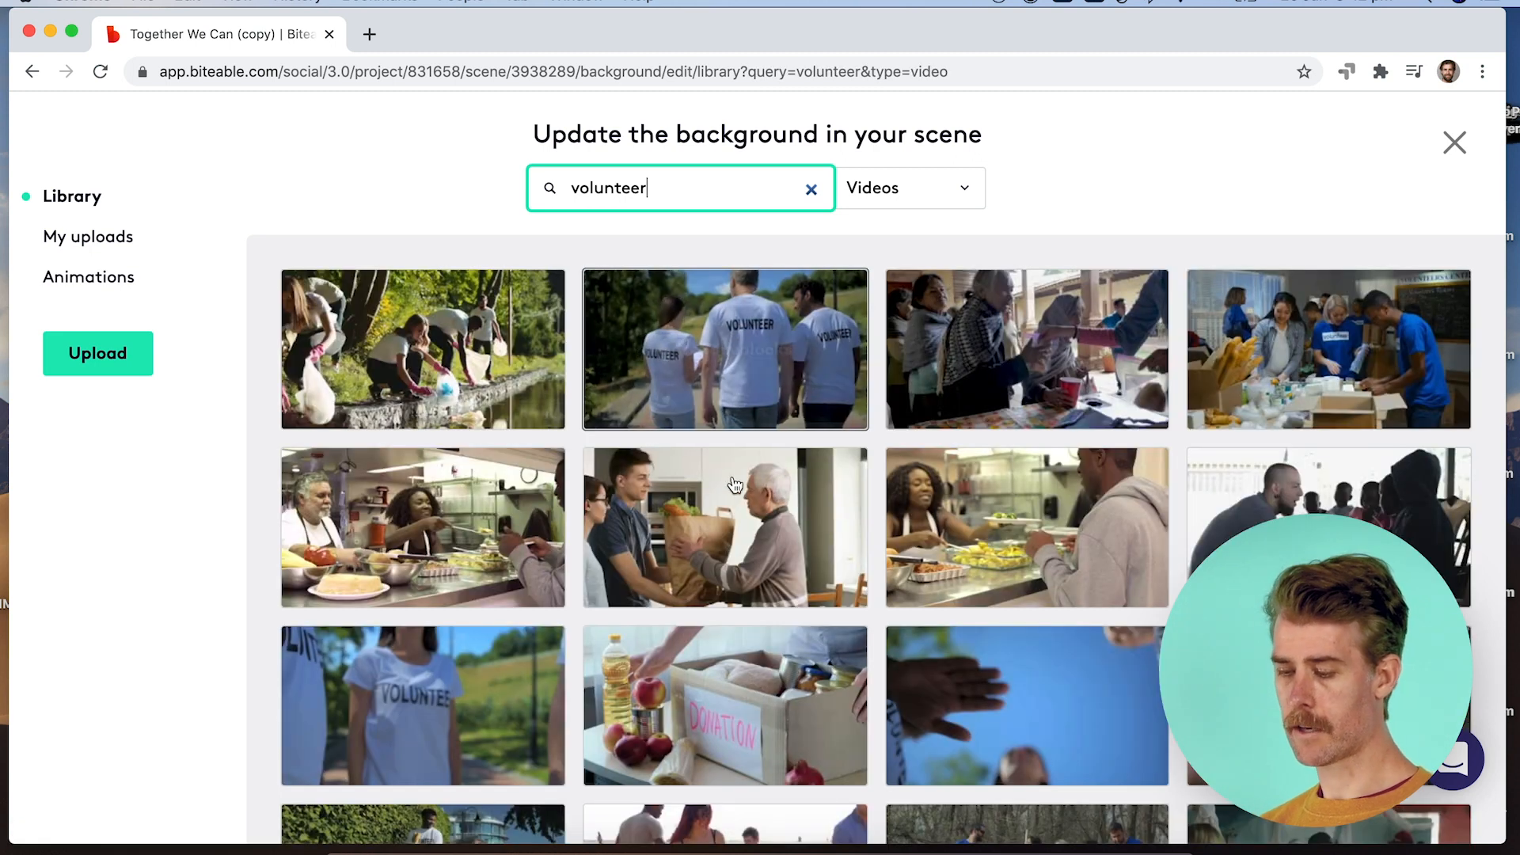
left_click(430, 569)
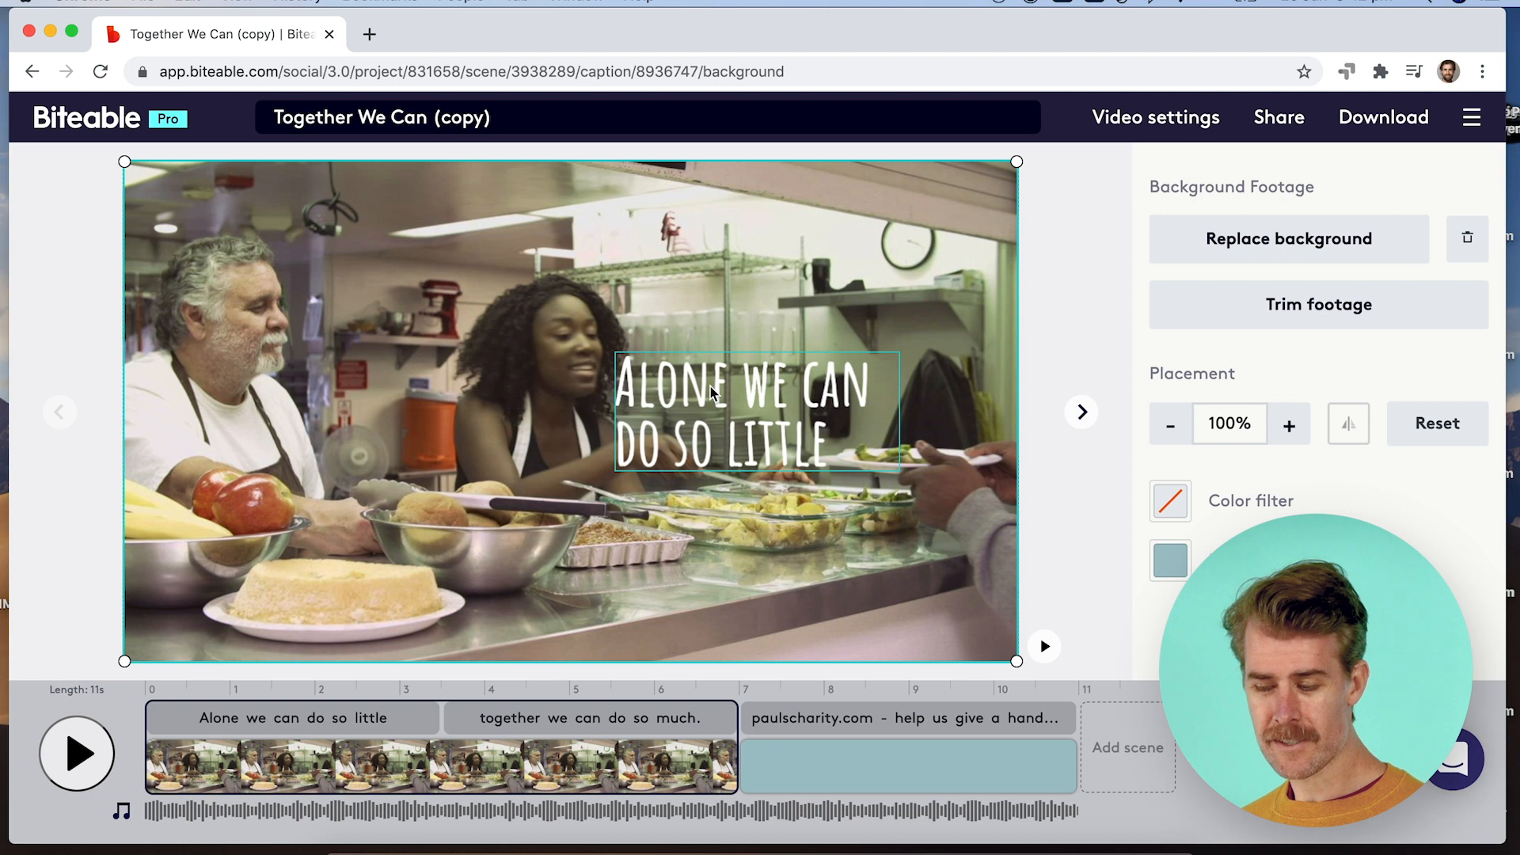
- Move the "Alone we can do so little" caption to the scene's upper right, highlight it in blue and widen its text box
left_click(732, 378)
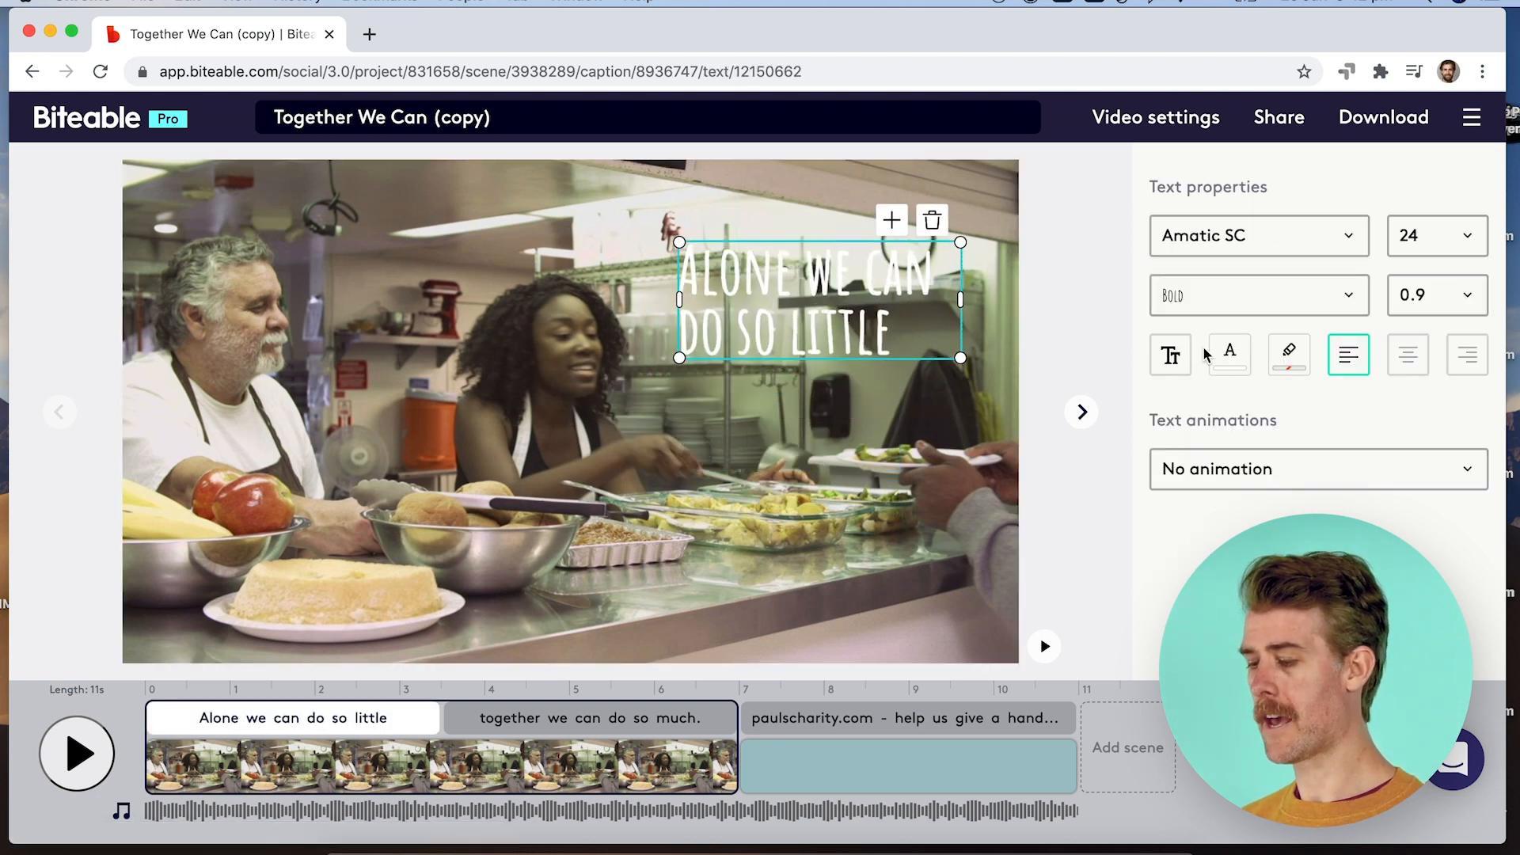
left_click(1288, 354)
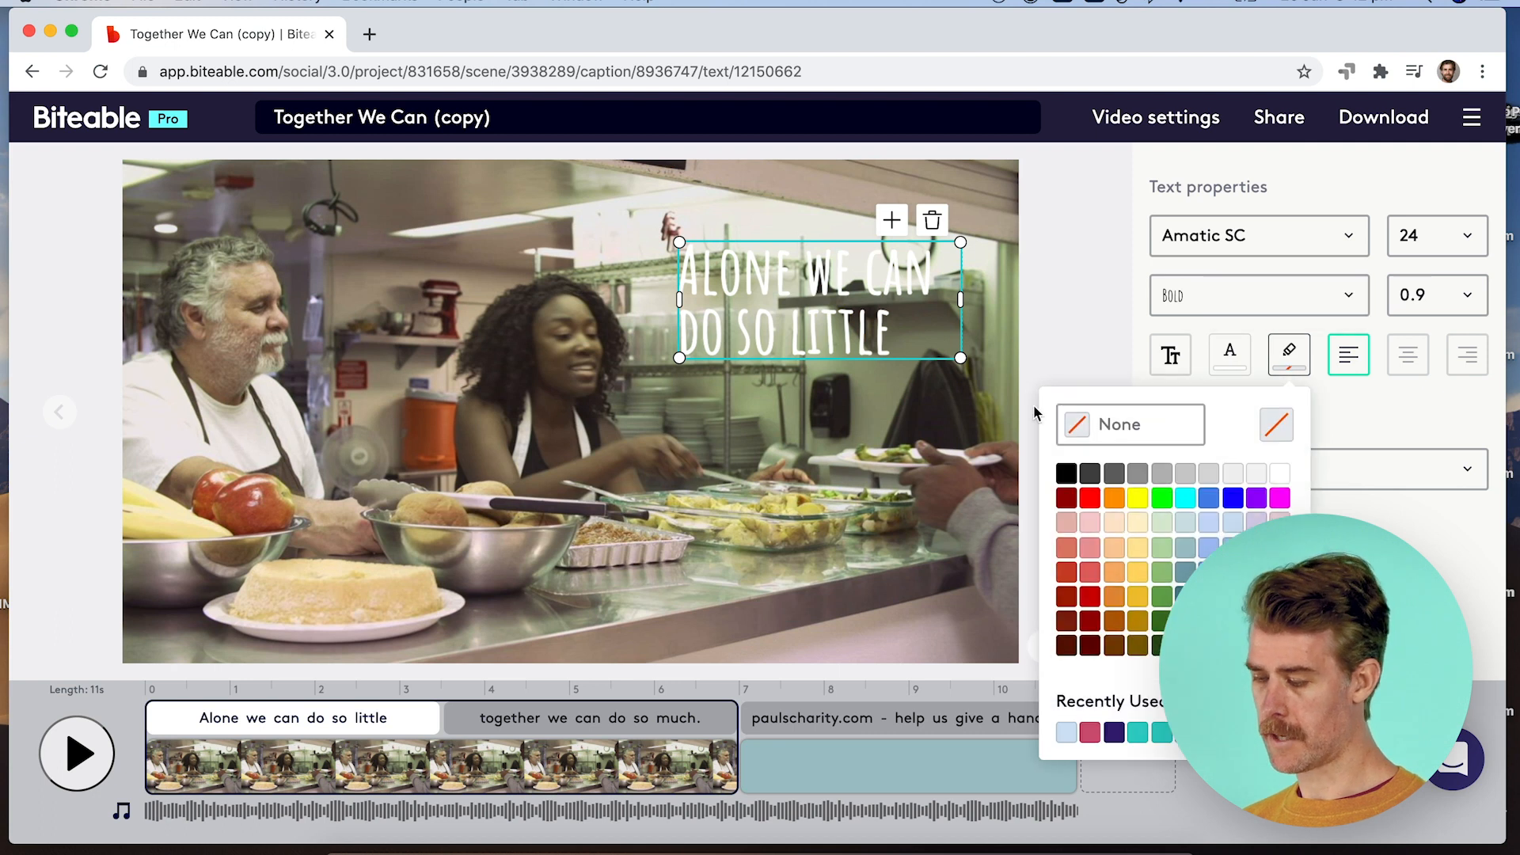
left_click(1208, 498)
left_click_drag(965, 331, 996, 327)
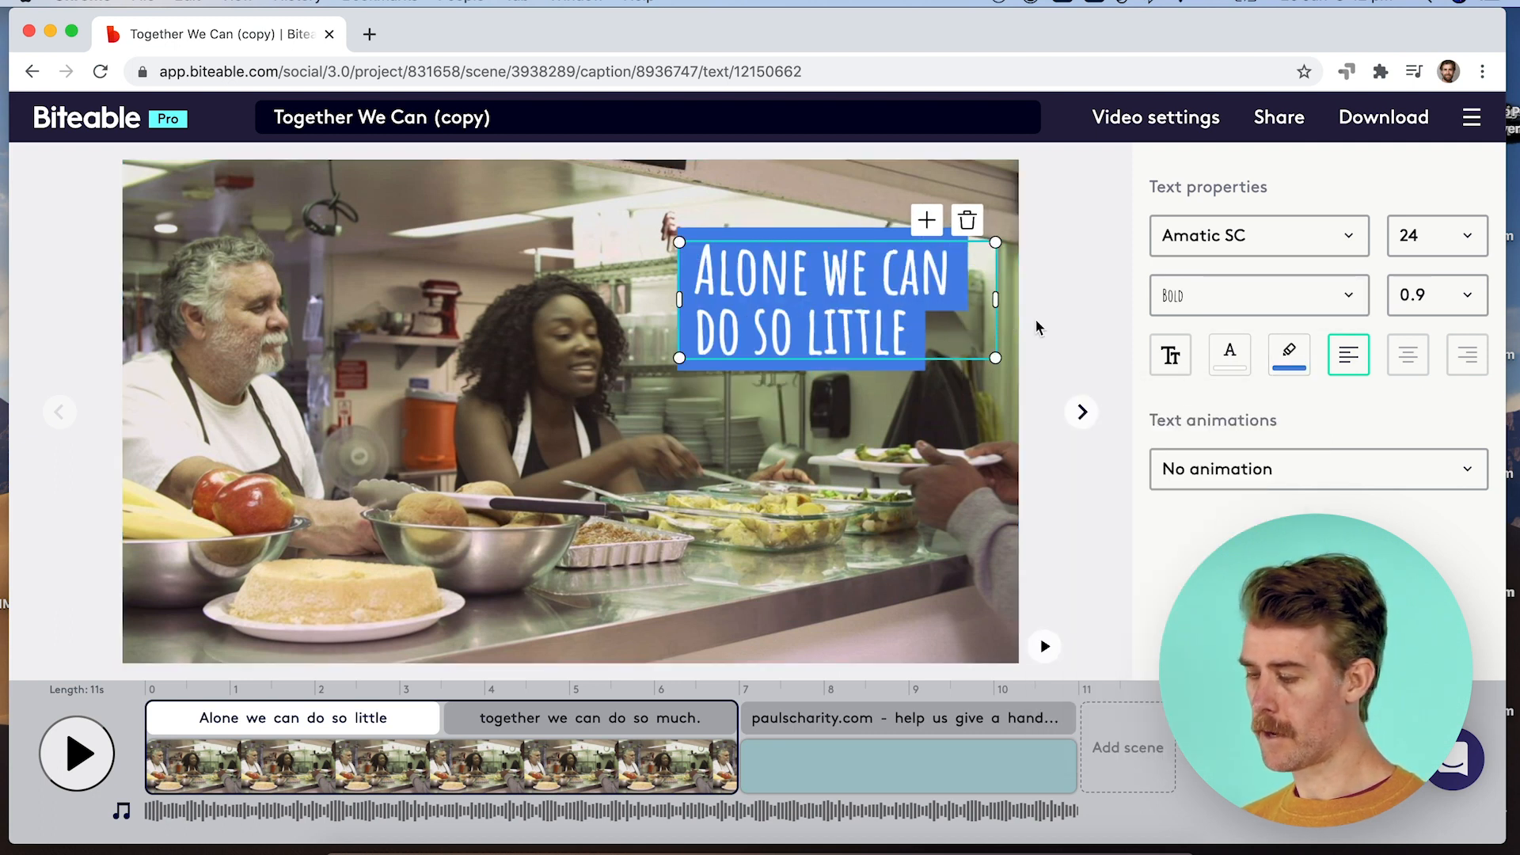
- Right-align the "Alone we can do so little" caption and shift it slightly up towards the corner of the scene
left_click(1407, 356)
left_click_drag(861, 282, 857, 251)
left_click(1472, 362)
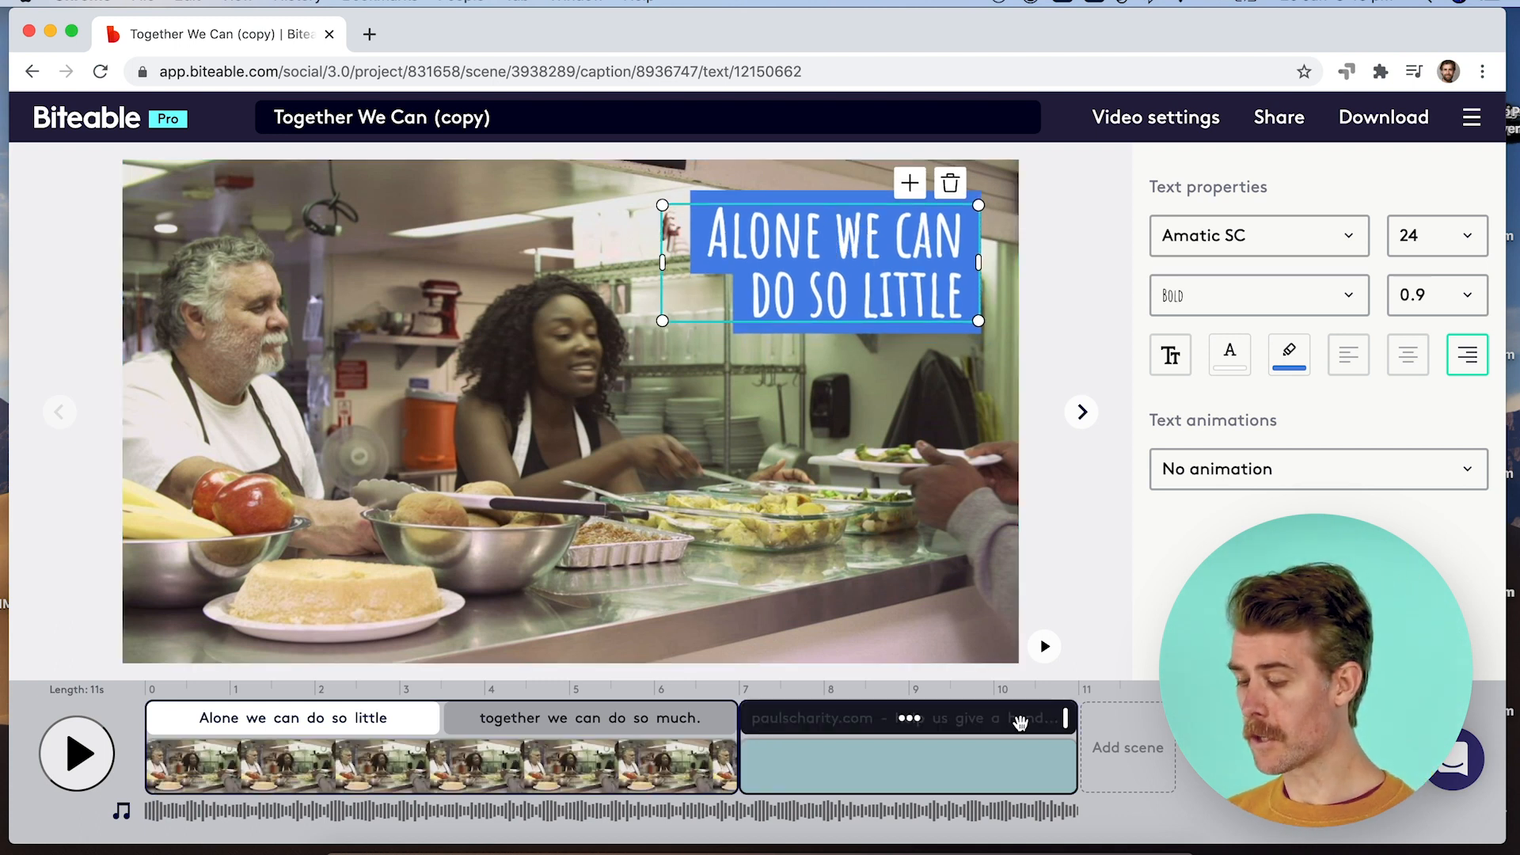
- Add a new scene from the video library using the "volunteer" clip of a woman serving food to a man in a grey hoodie
left_click(1121, 762)
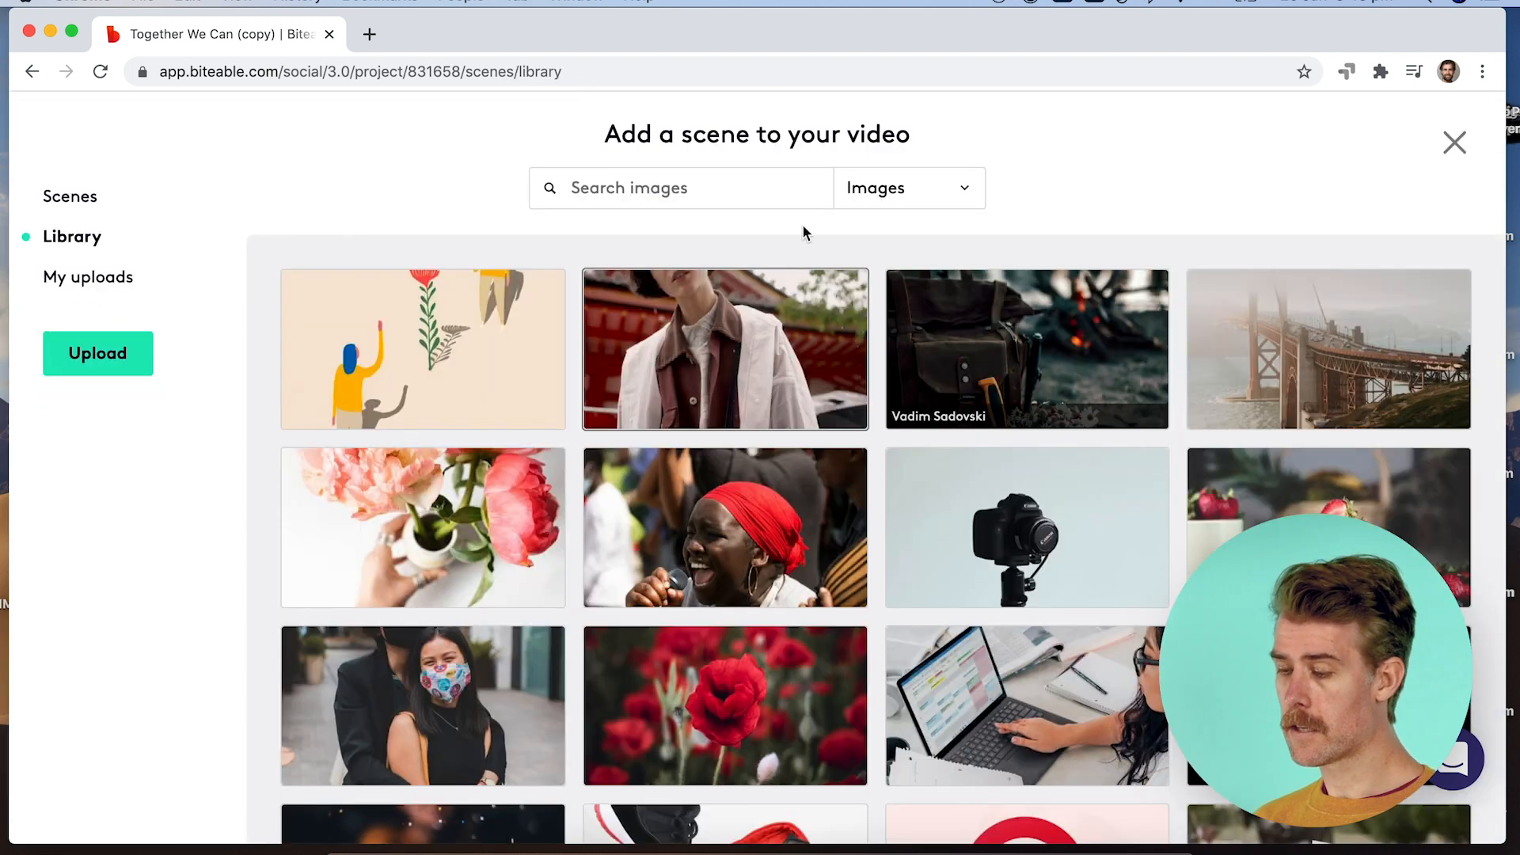
left_click(906, 190)
left_click(897, 245)
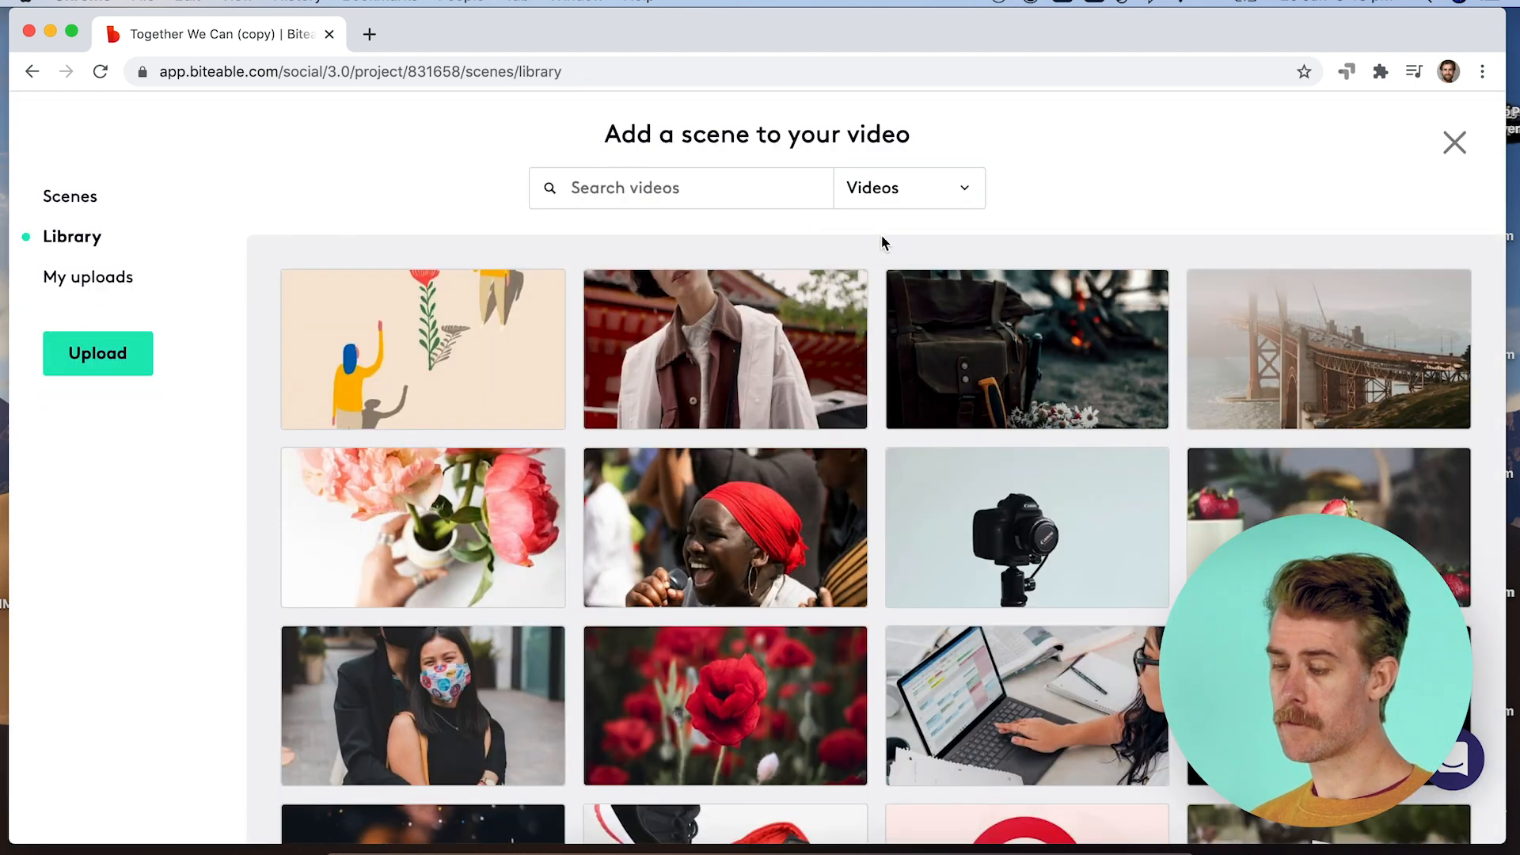
left_click(716, 187)
type("volunteer")
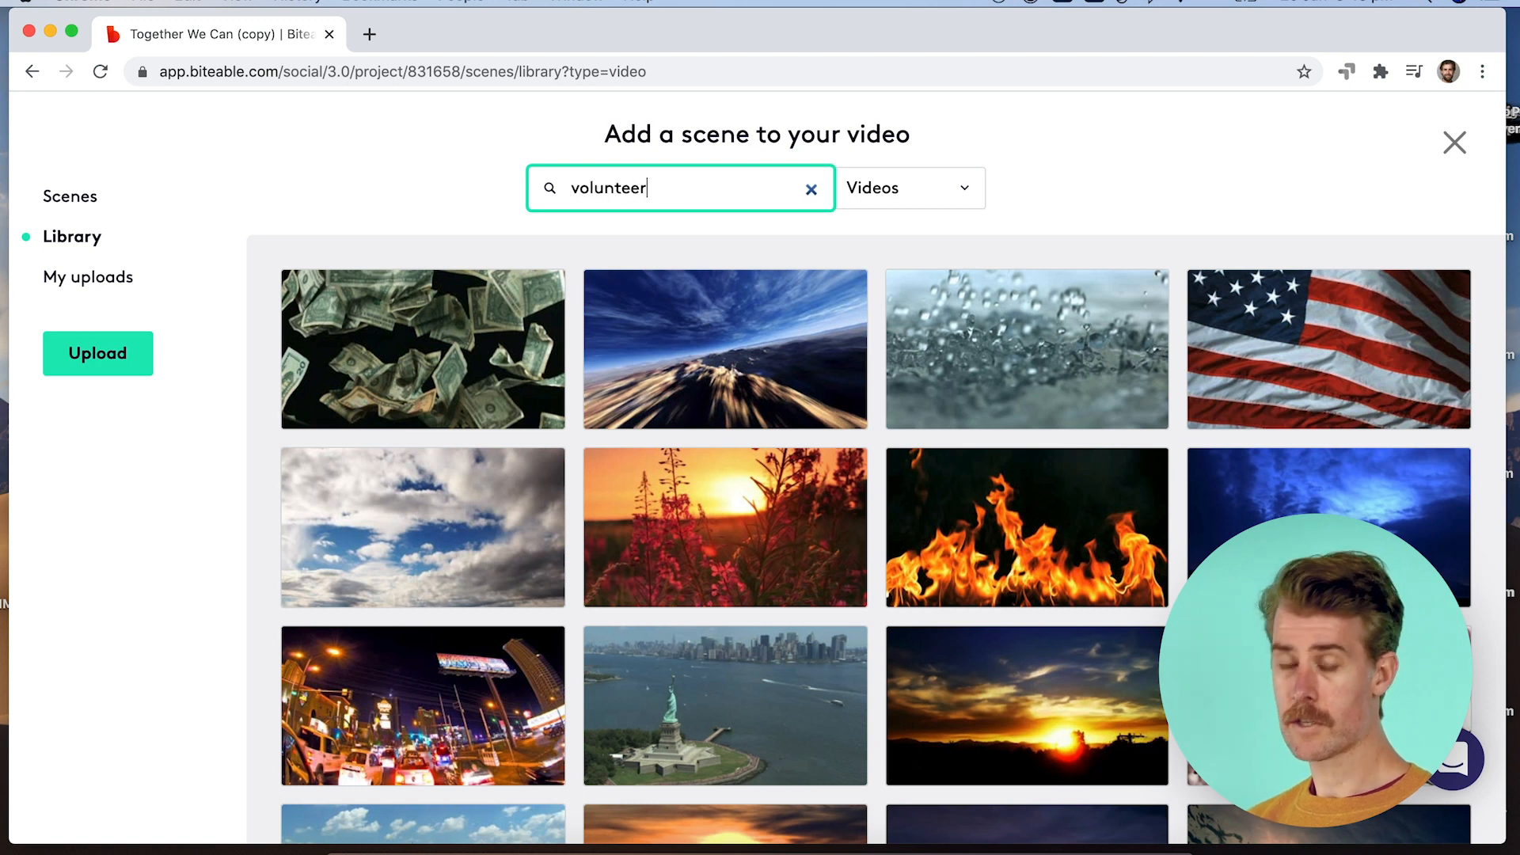
key("Return")
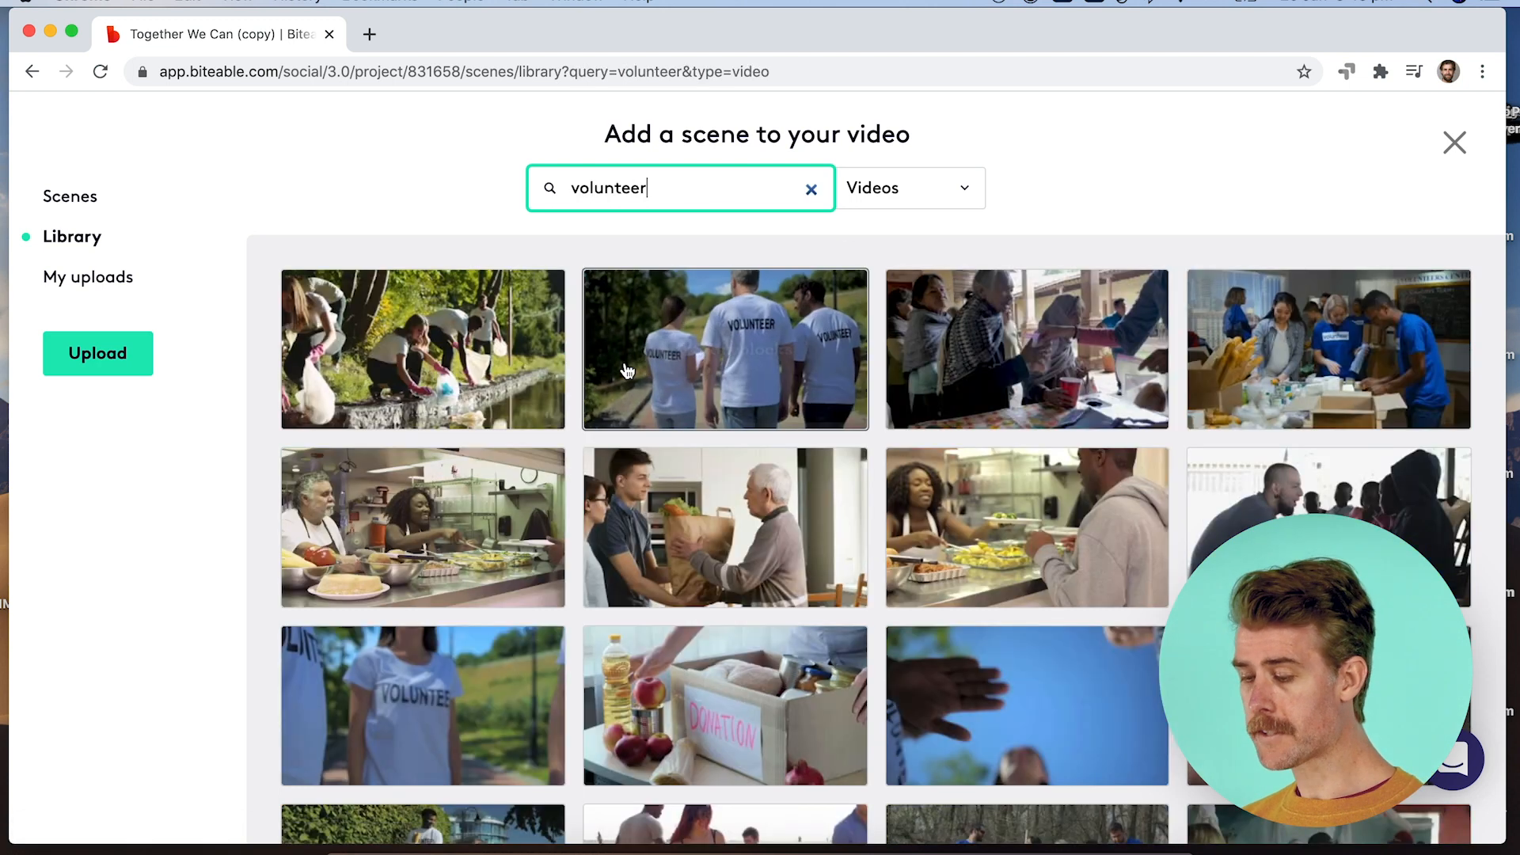
left_click(973, 528)
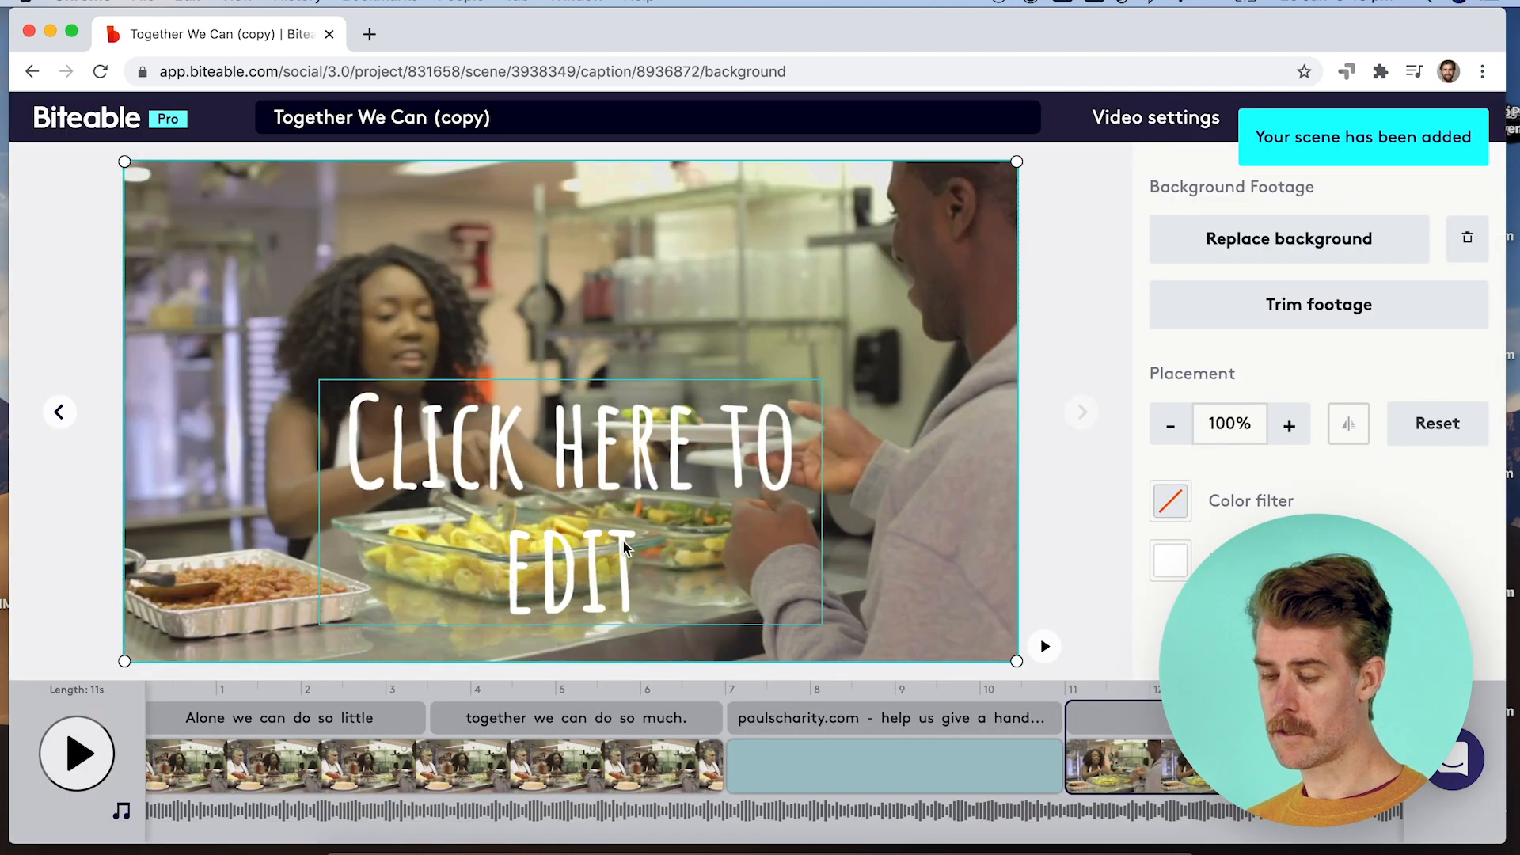
- Delete the "together we can do so much." caption from the first scene and shorten that scene to about 3.5 seconds
left_click(525, 718)
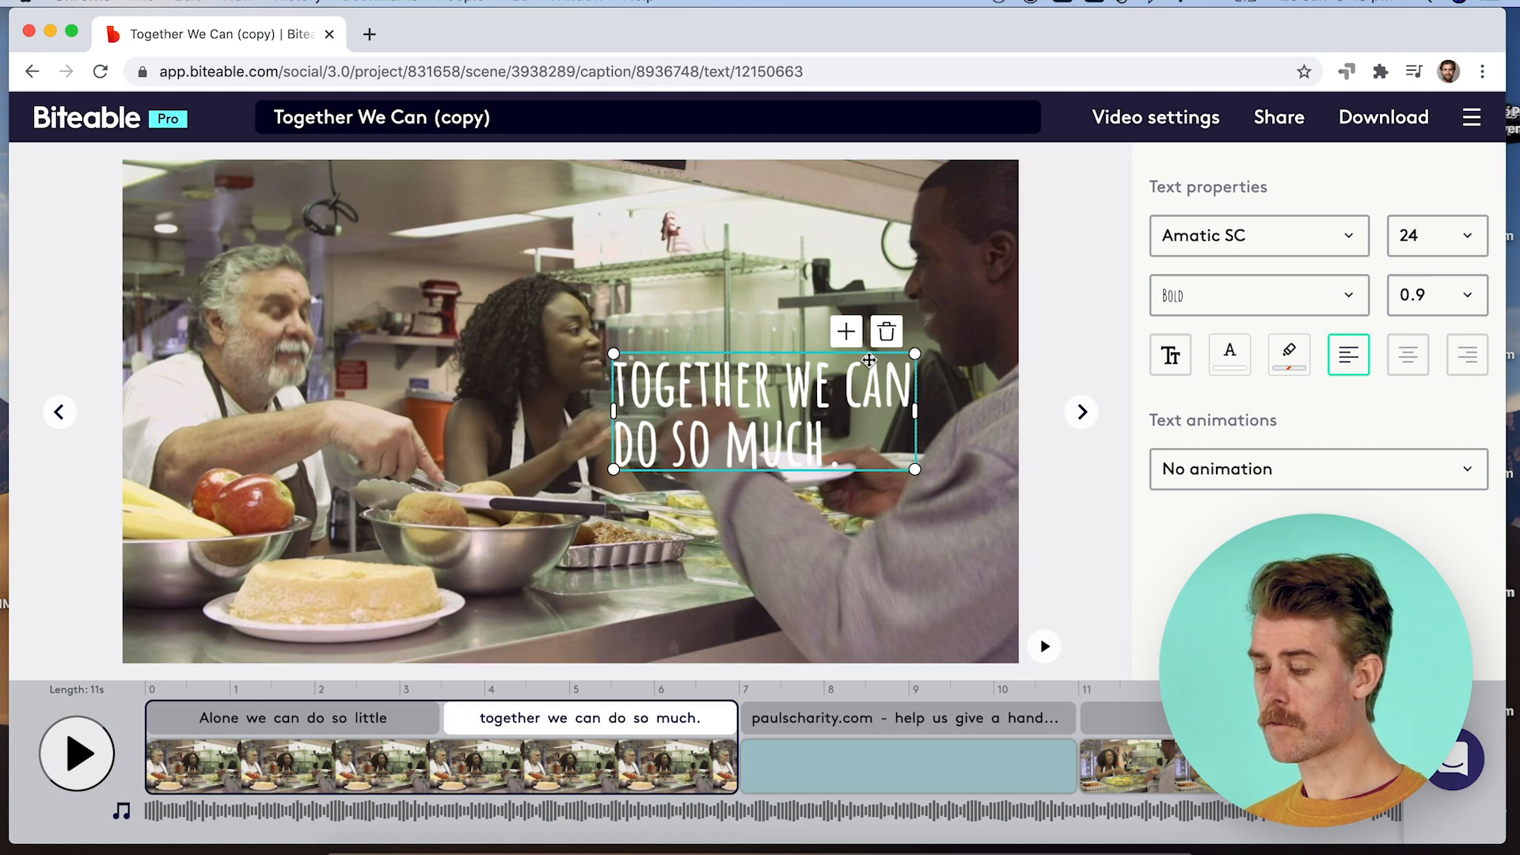
left_click(886, 335)
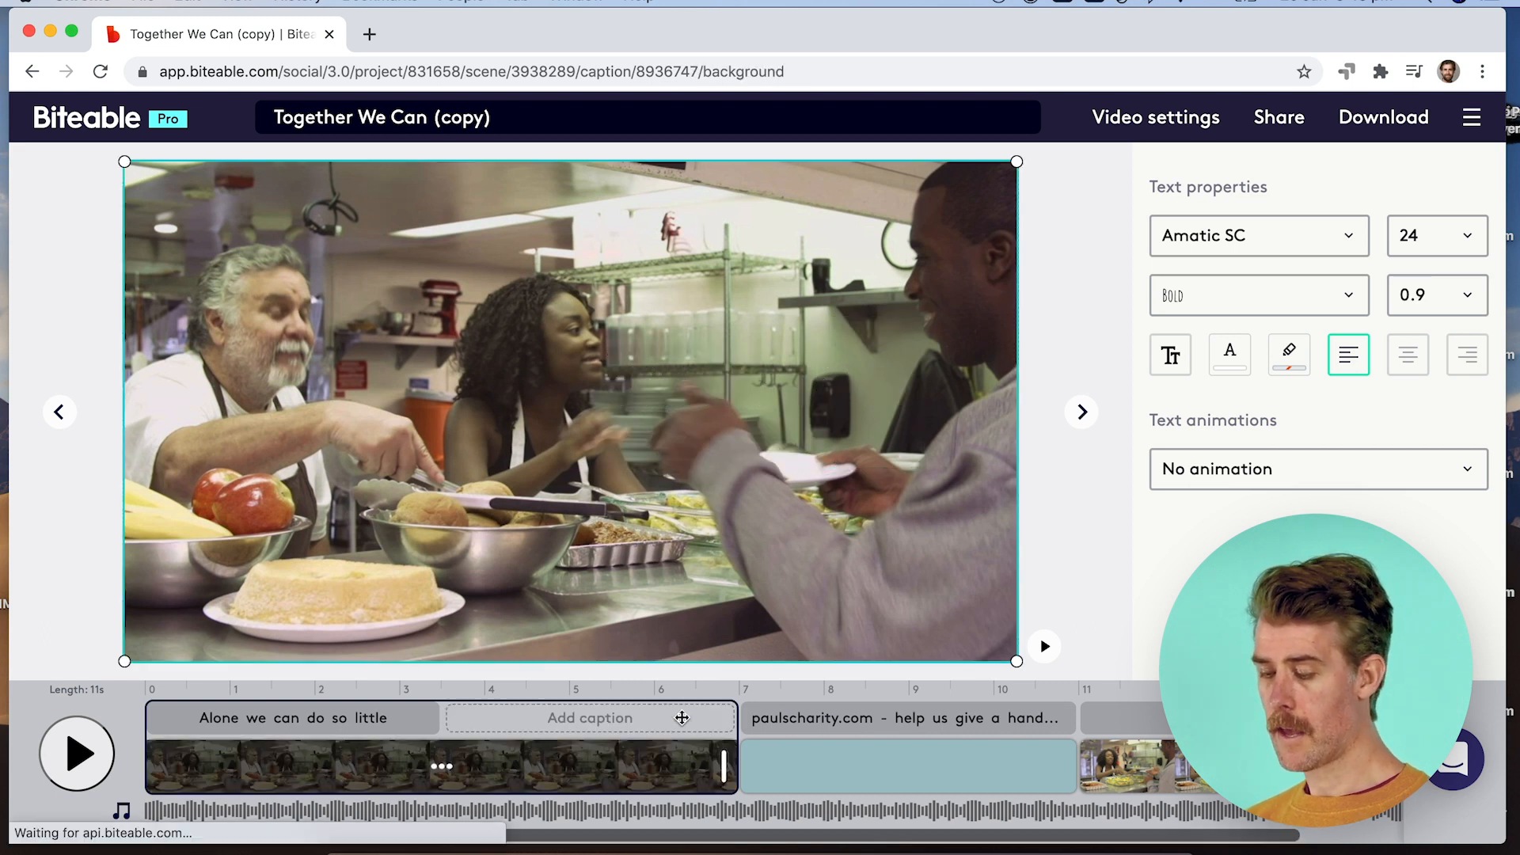
left_click_drag(722, 760, 434, 764)
- Move the new volunteer scene to second place and replace its placeholder caption with "Together we can do so much"
left_click_drag(875, 767, 548, 792)
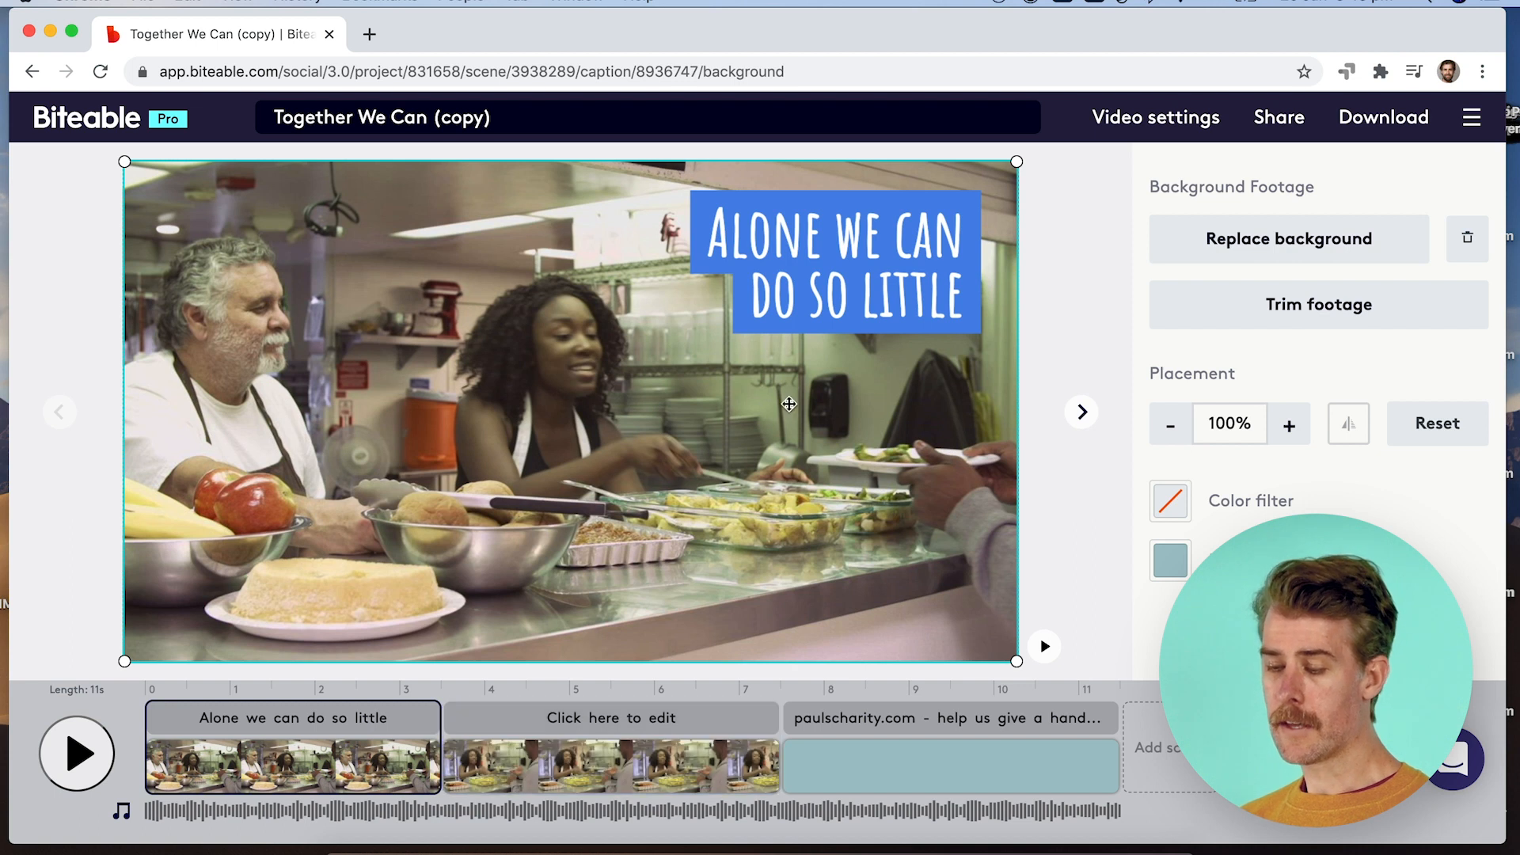
left_click(515, 747)
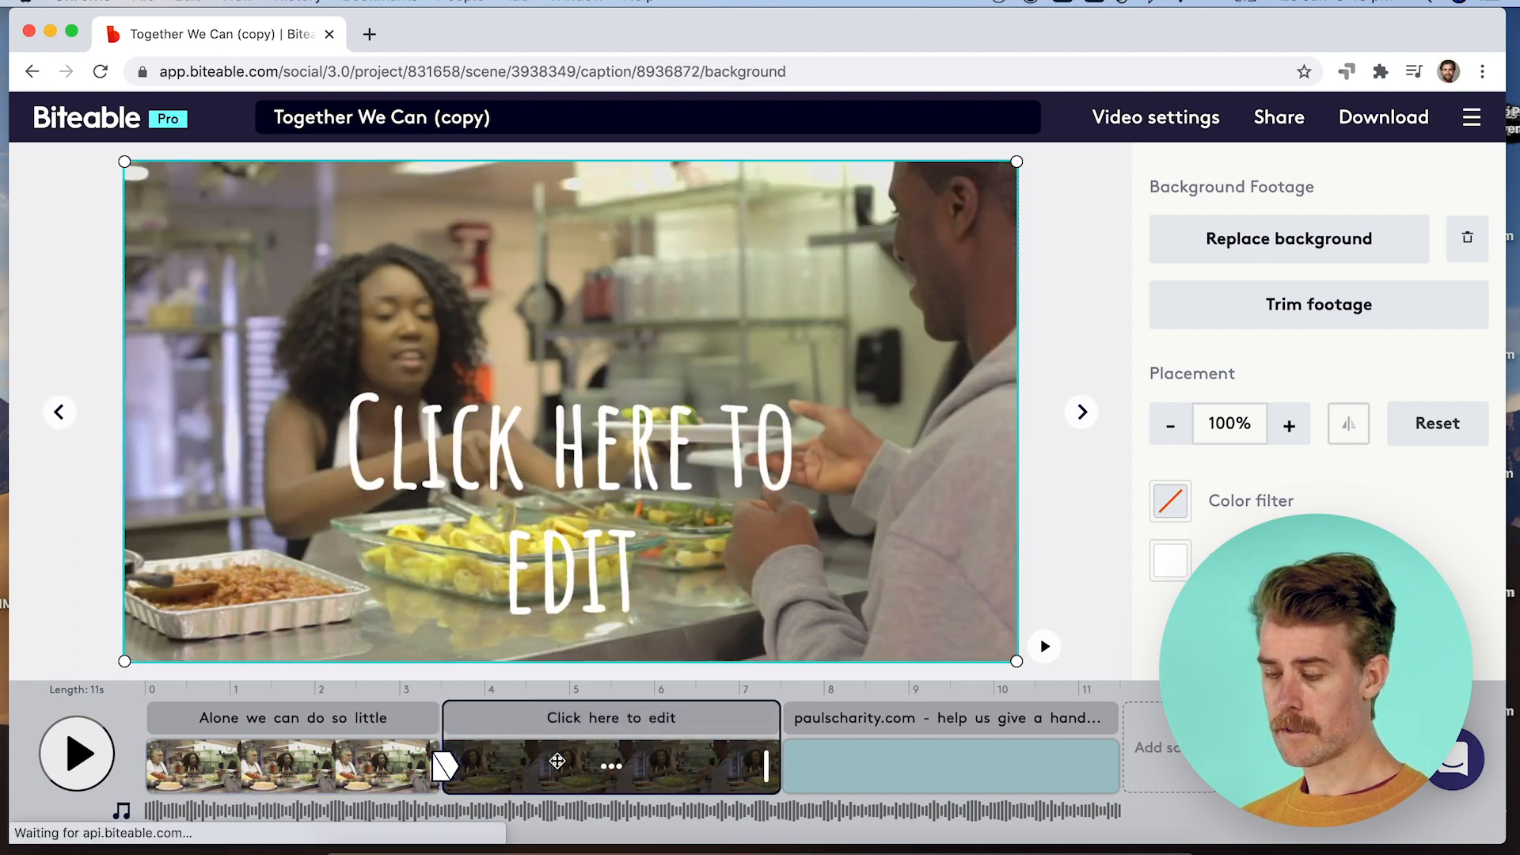
left_click(568, 459)
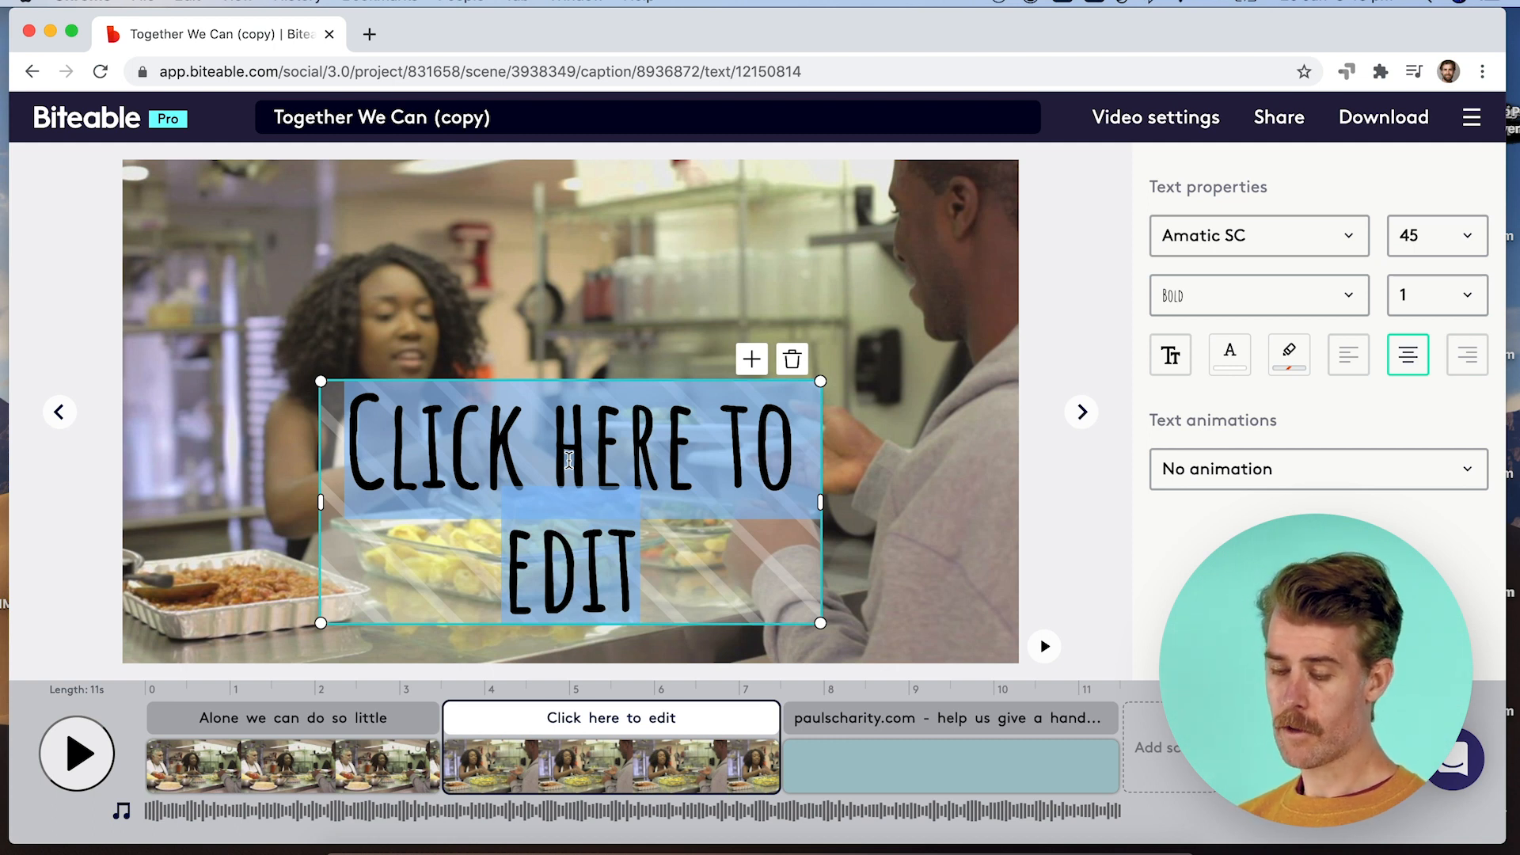
type("Togeth")
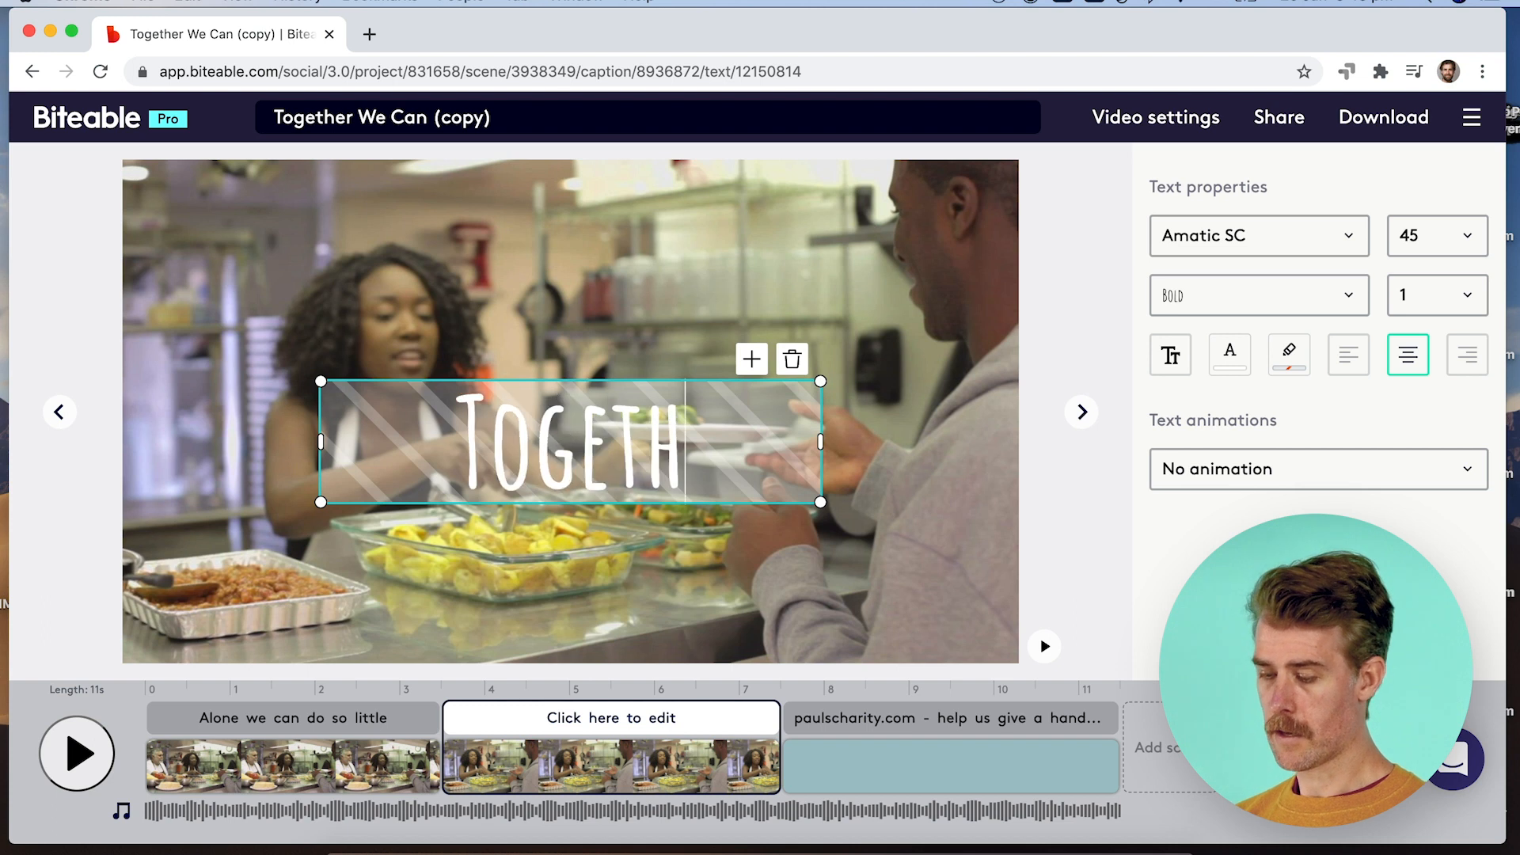
type("er We can do")
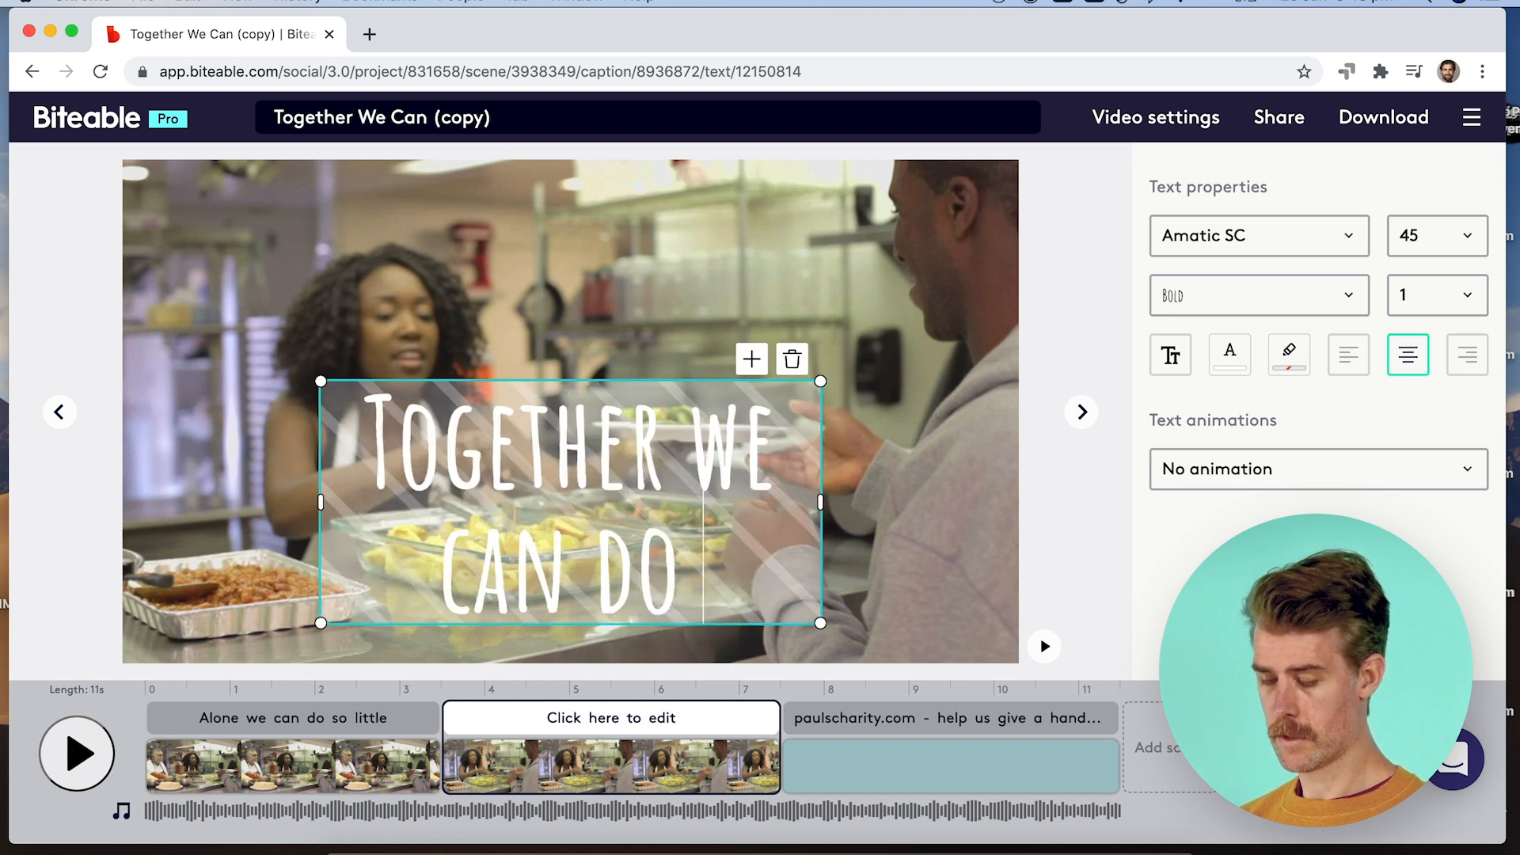
type(" so much")
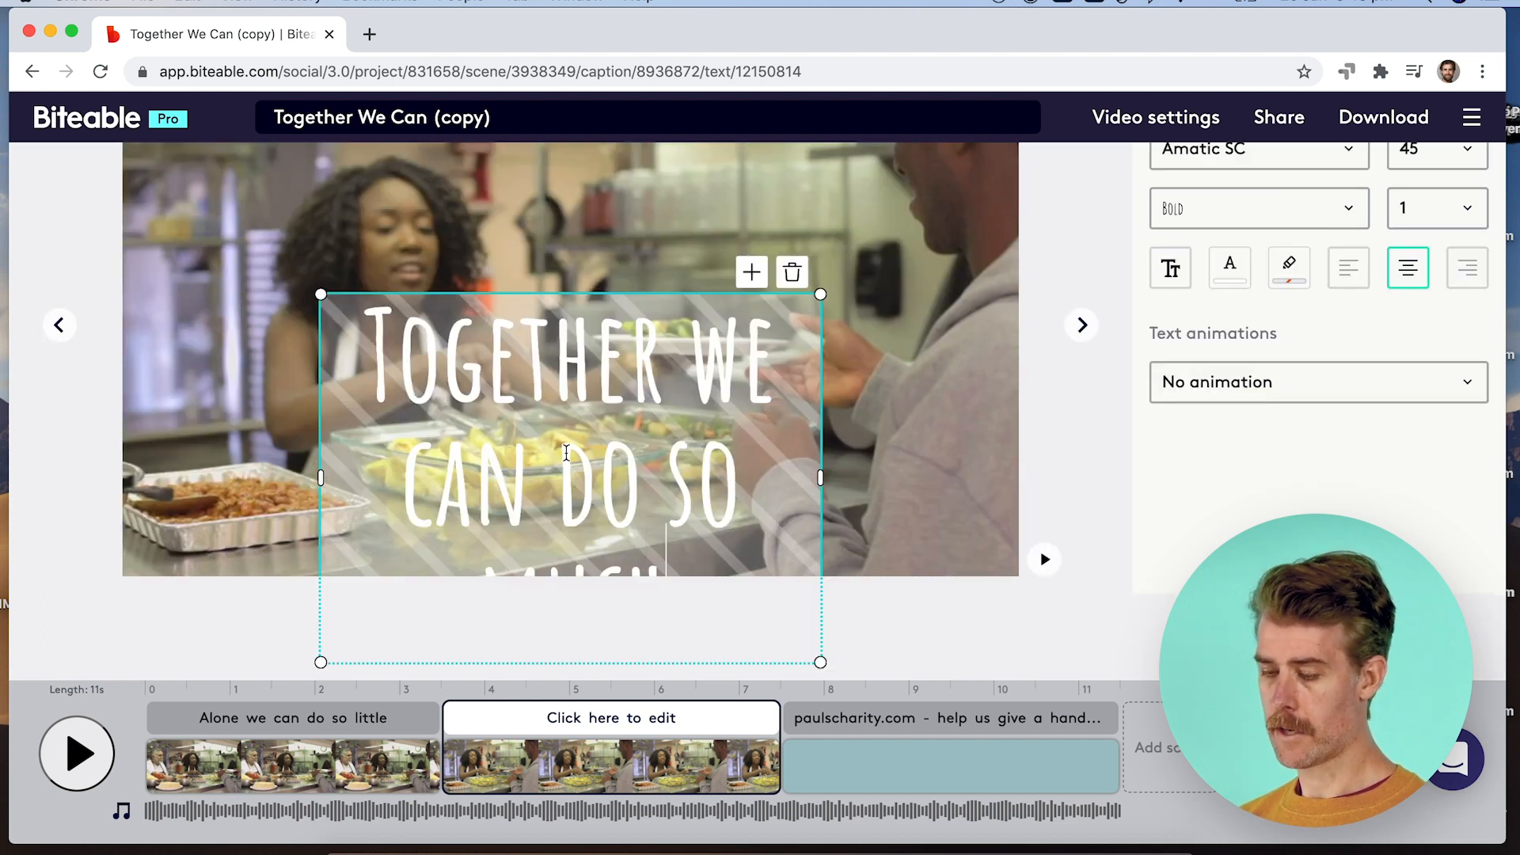
- Shrink the "Together we can do so much" caption to font size 30 and highlight it in blue
left_click_drag(771, 606, 762, 509)
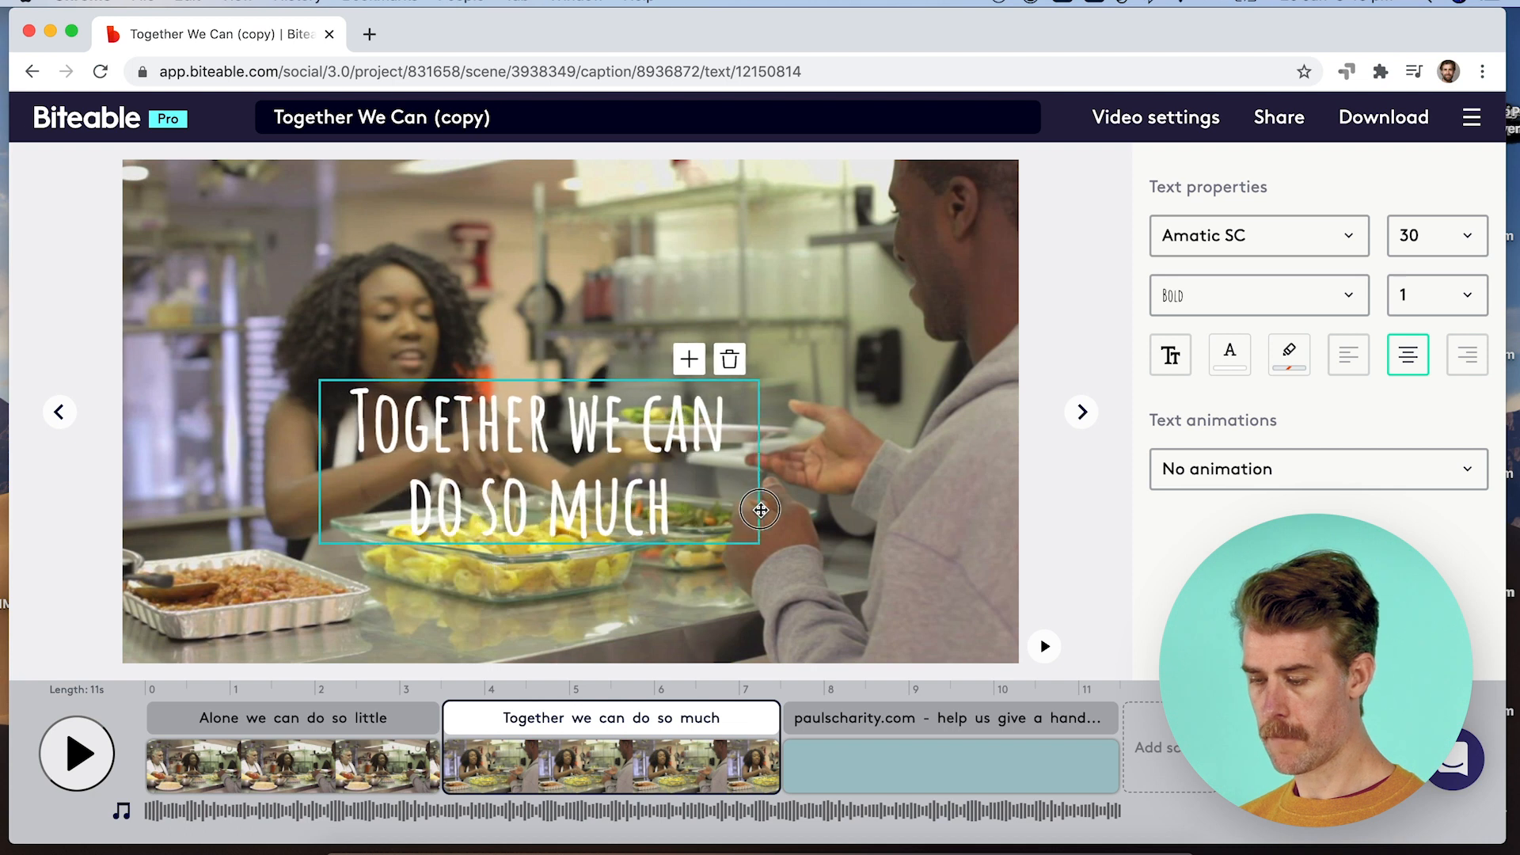
left_click(729, 513)
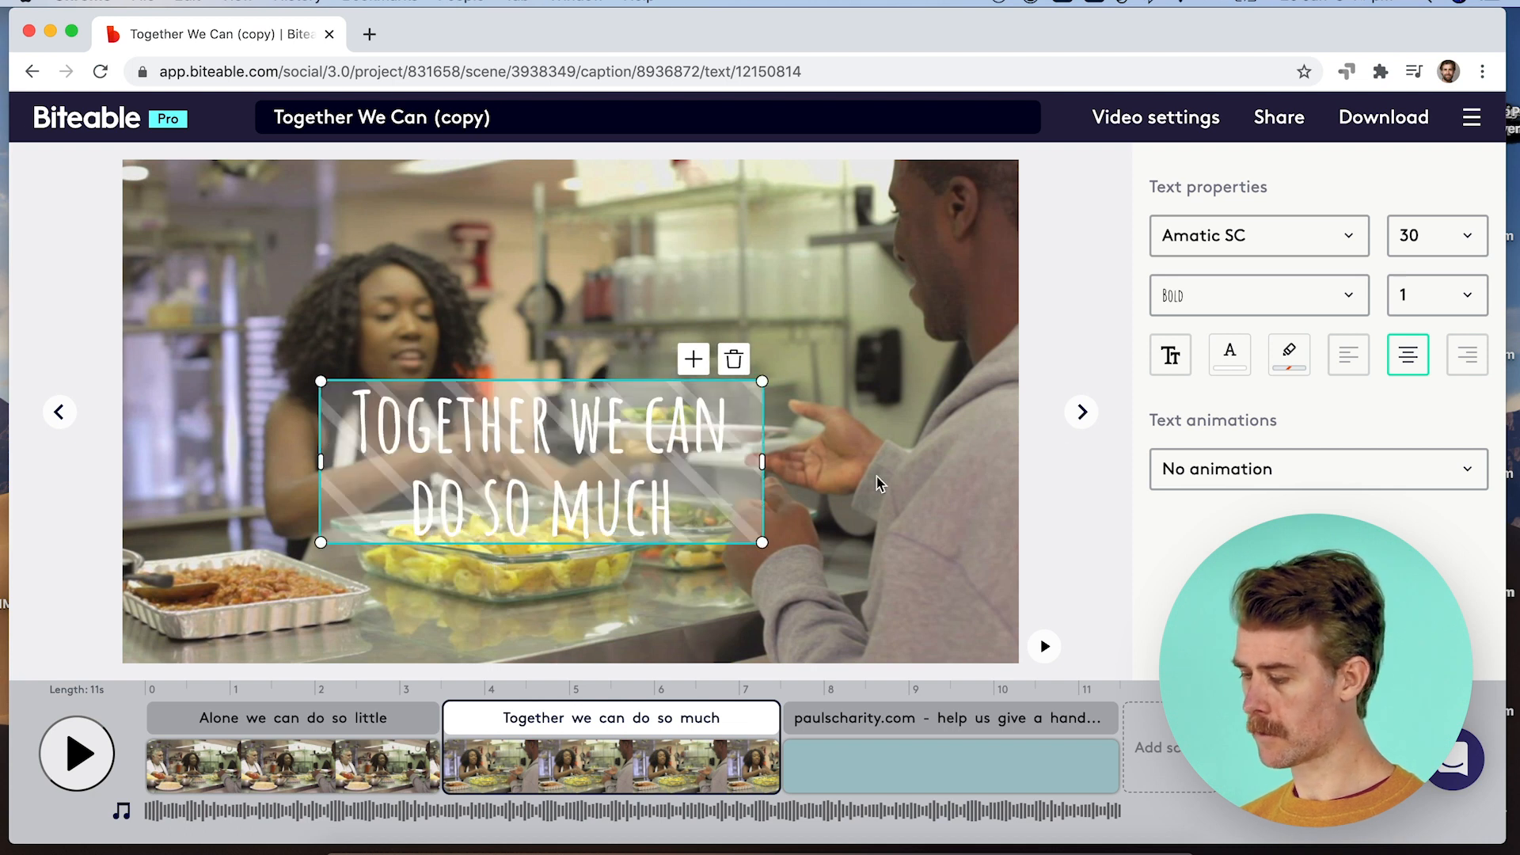
left_click(1288, 354)
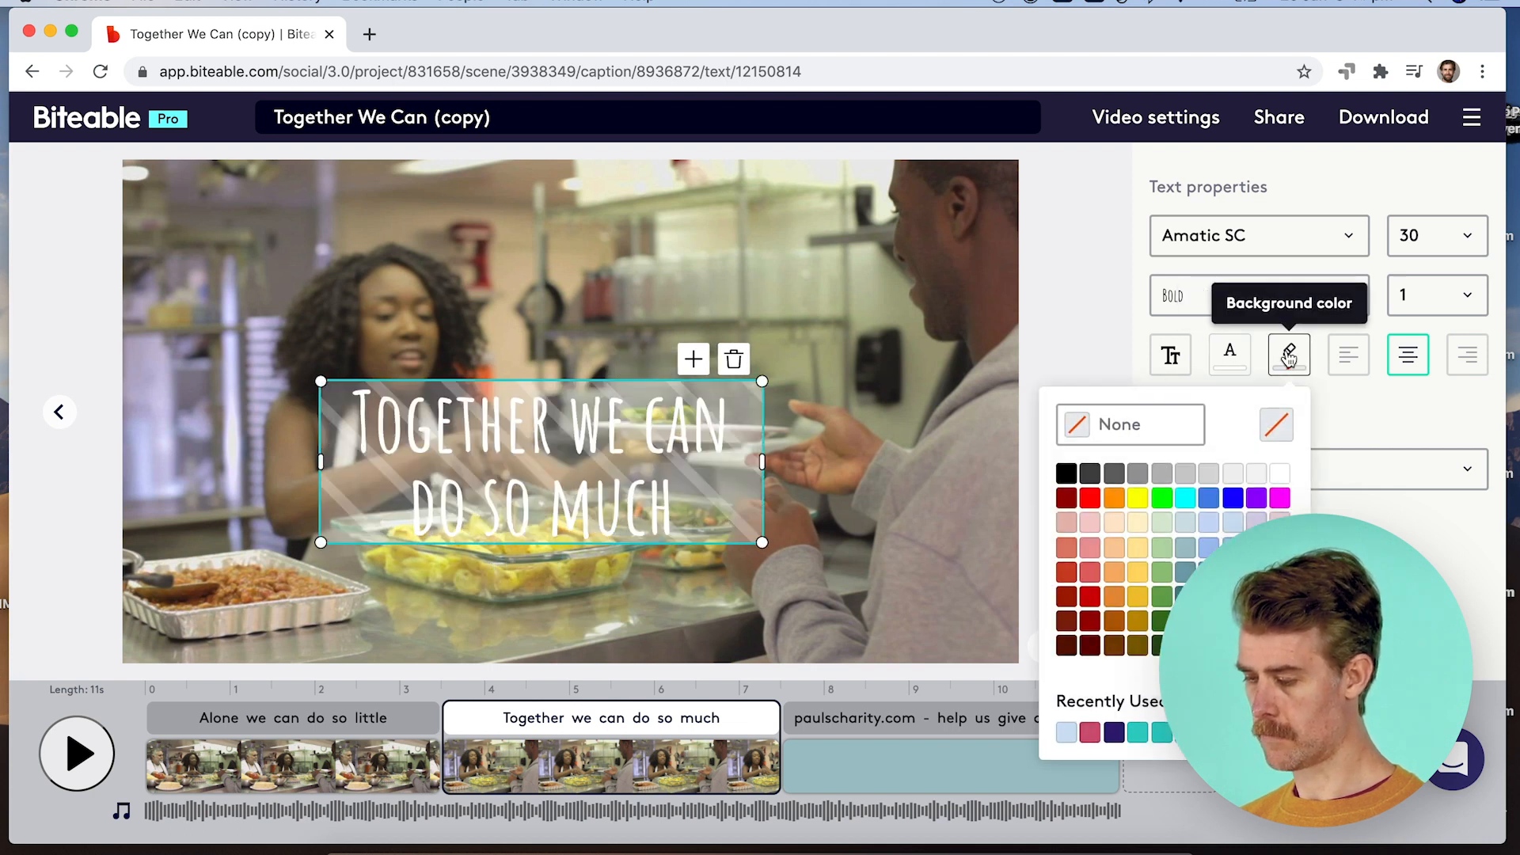
left_click(1208, 498)
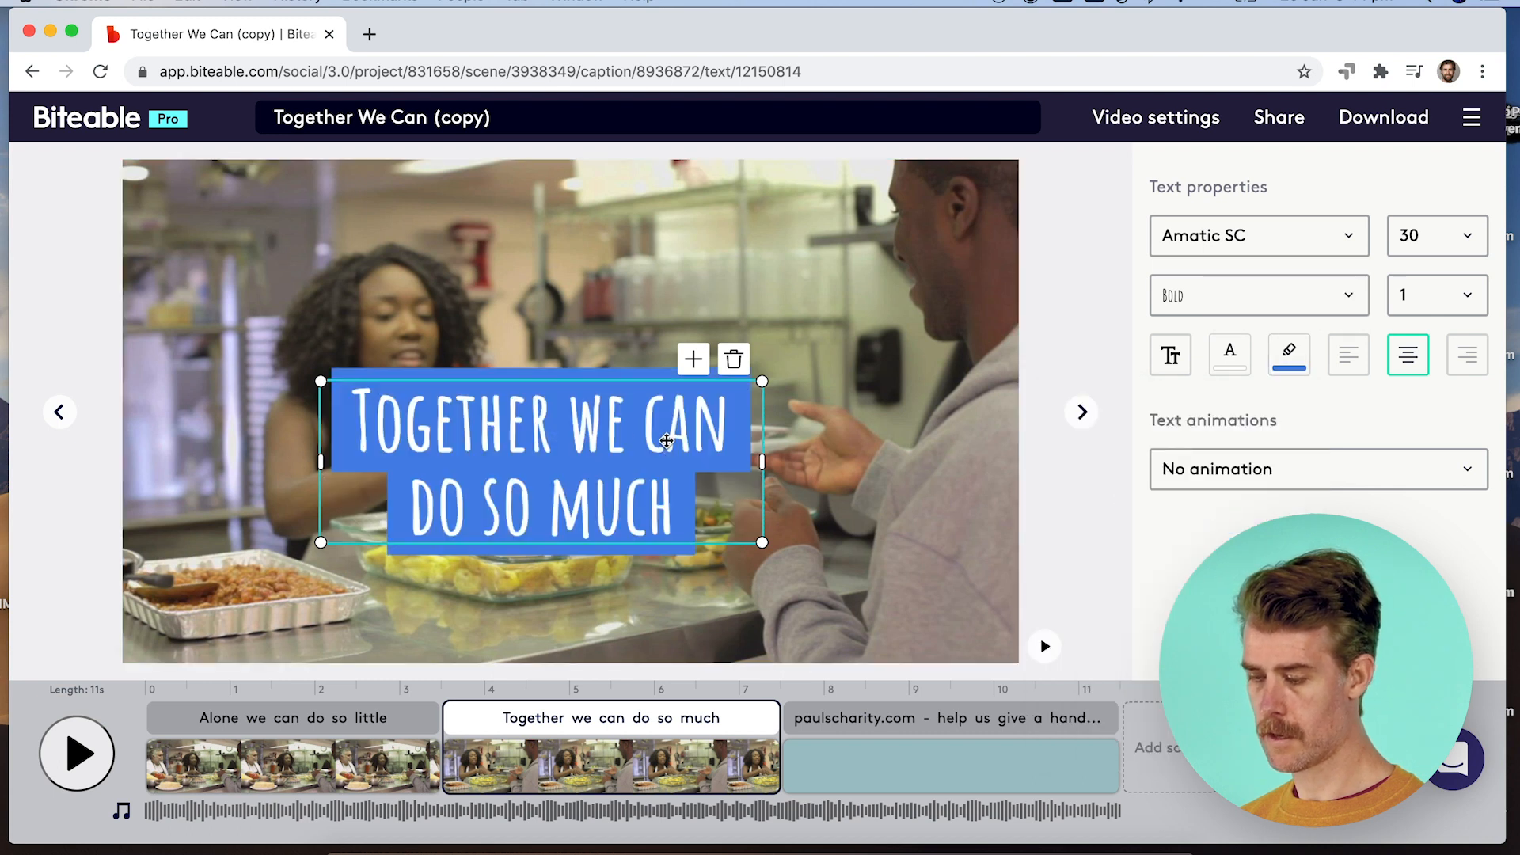
- Move the "Together we can do so much" caption to the scene's lower left and left-align its text
left_click_drag(675, 453, 503, 550)
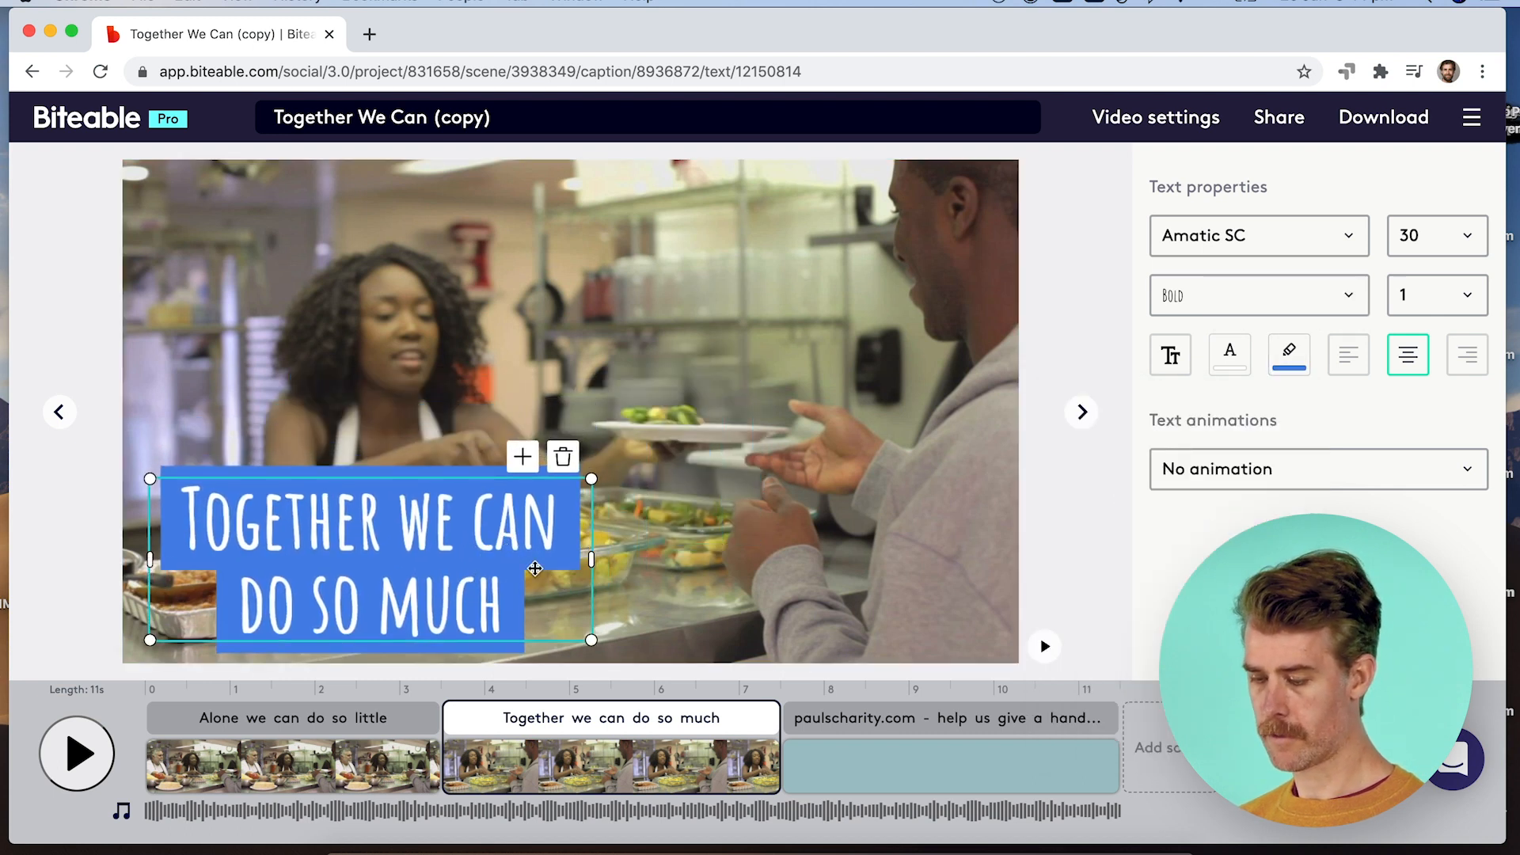
left_click(1349, 355)
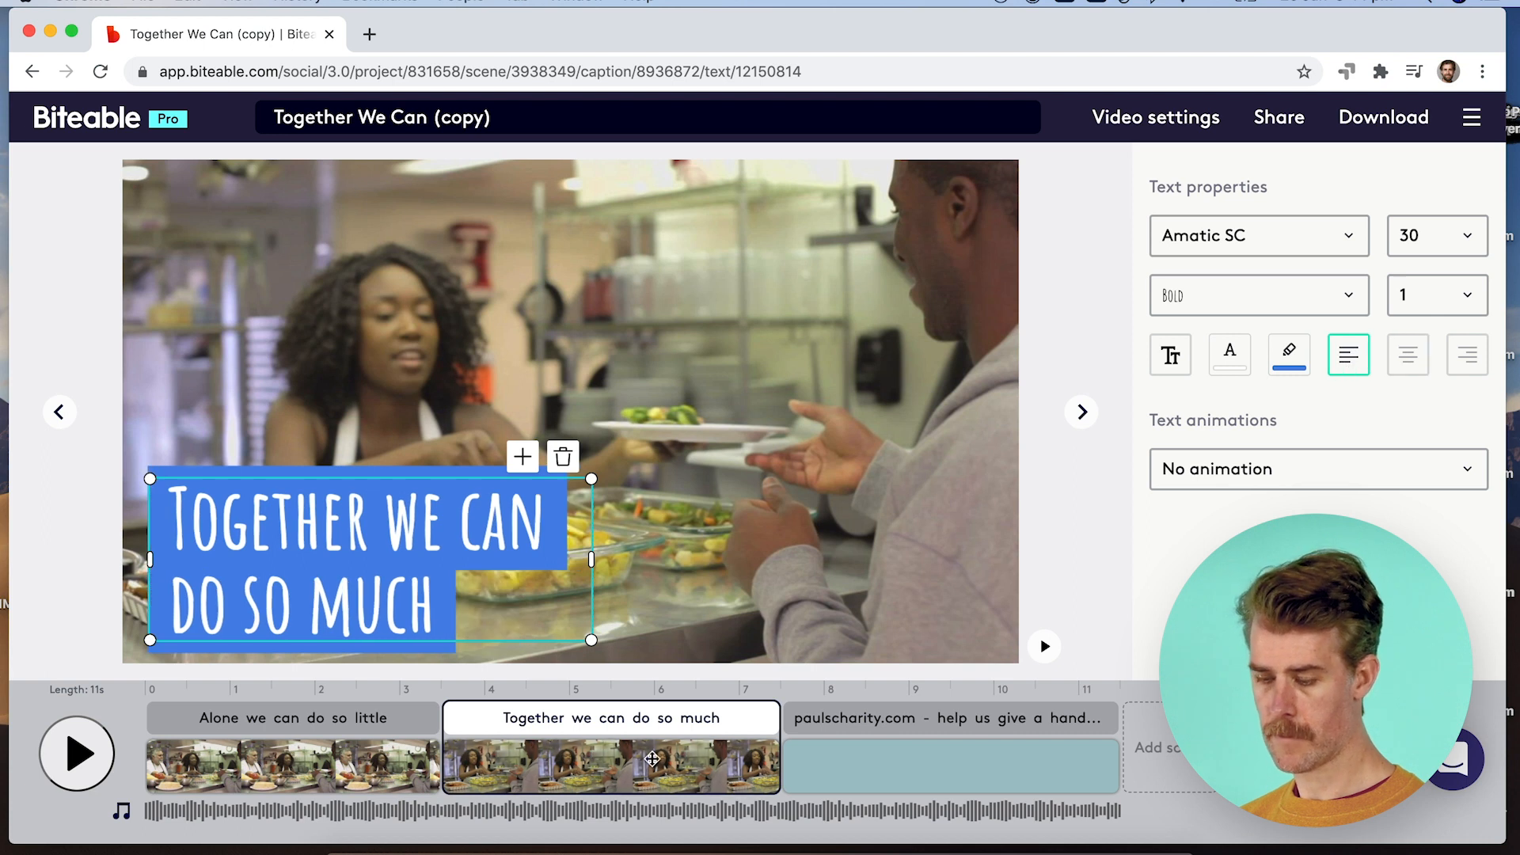
- Check the first scene's caption size, set the "Together we can do so much" caption to font size 24 and shift it slightly down
left_click(360, 715)
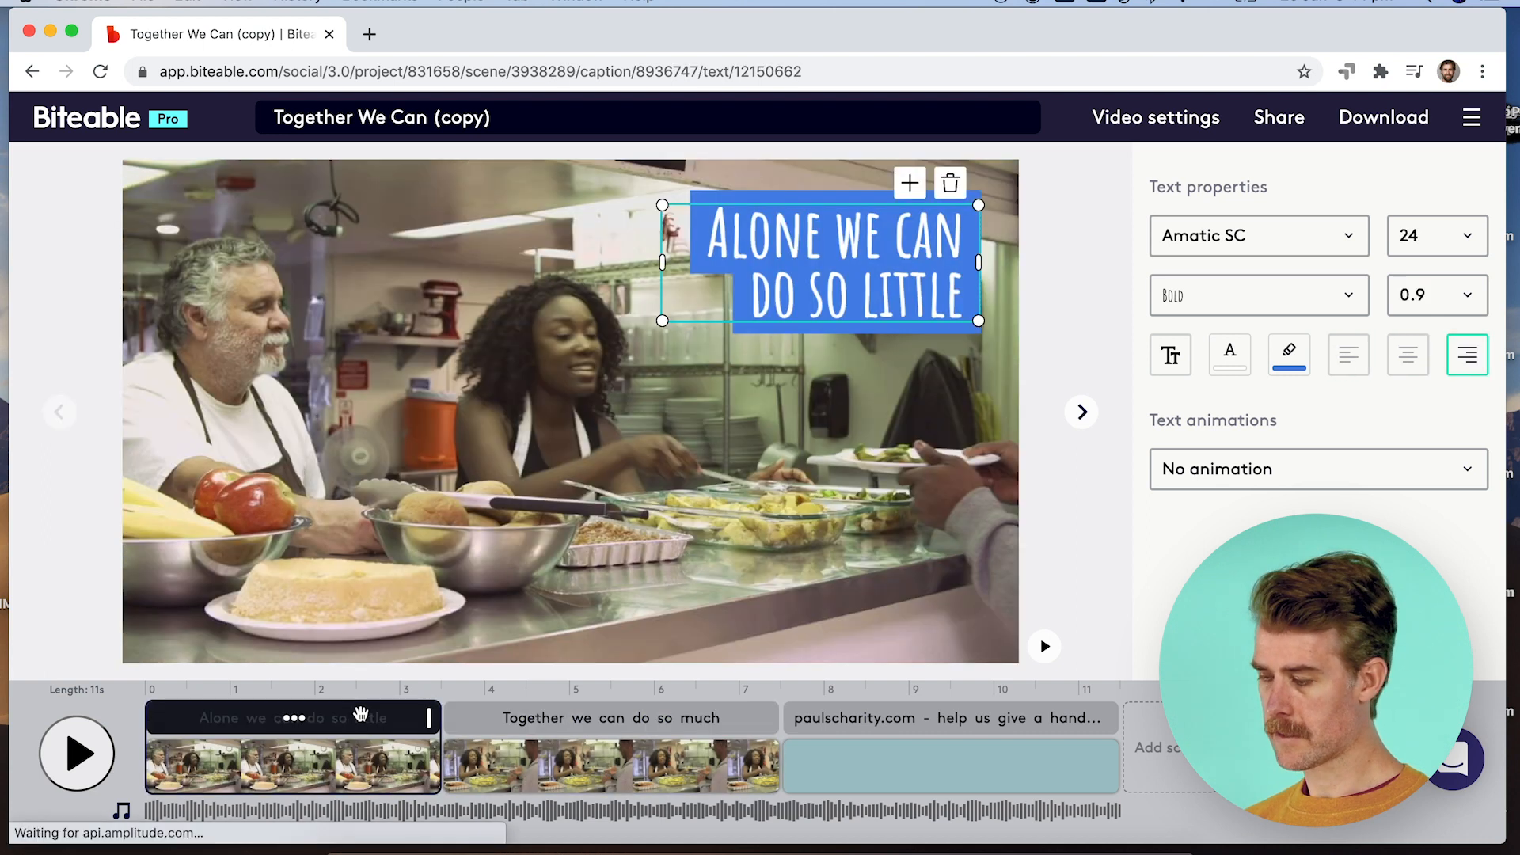
left_click(546, 727)
double_click(309, 561)
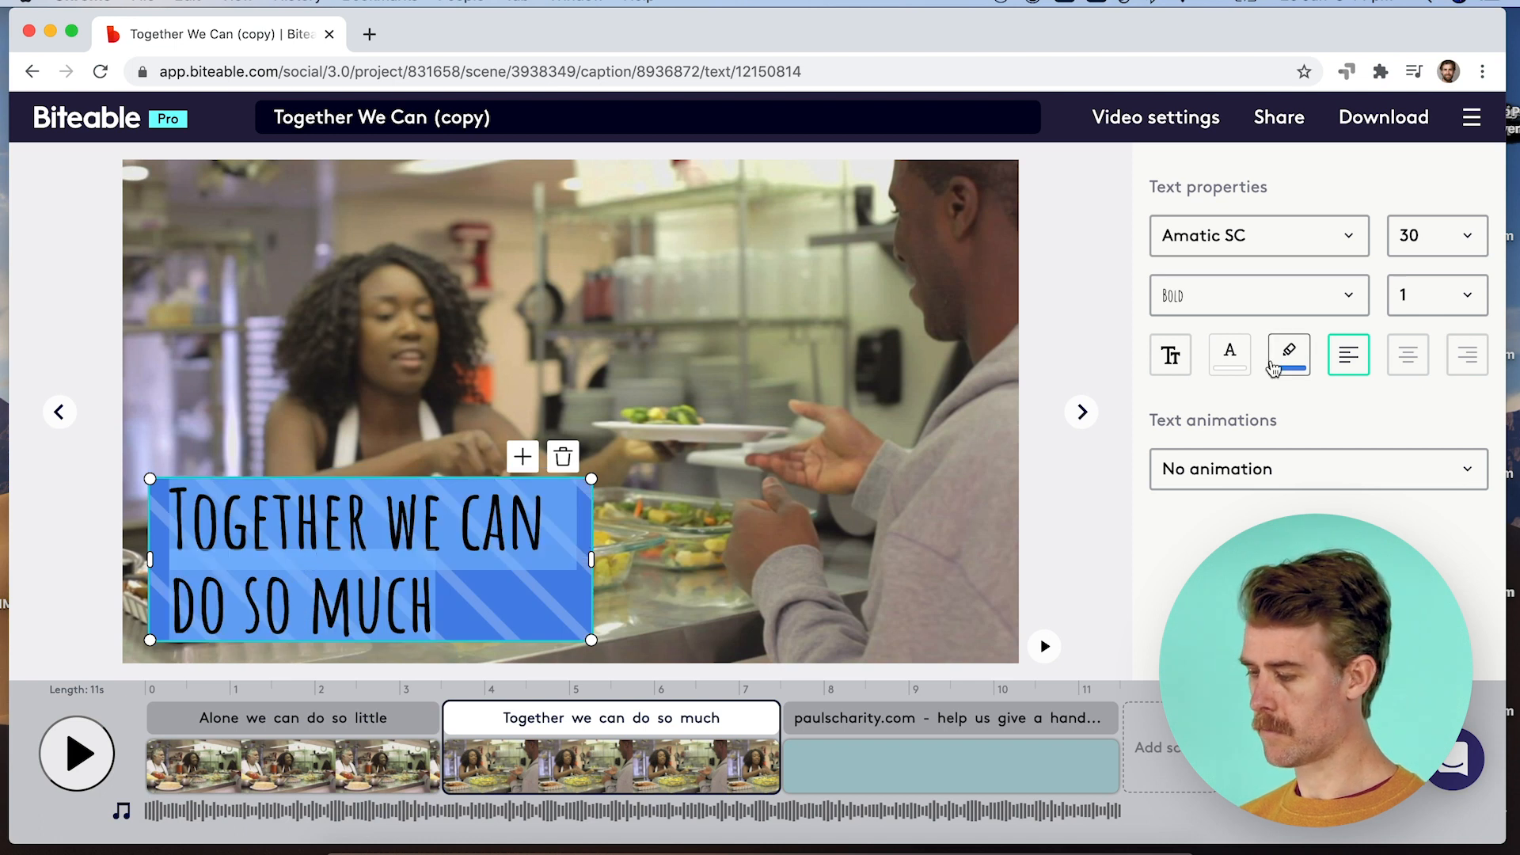
left_click(1474, 253)
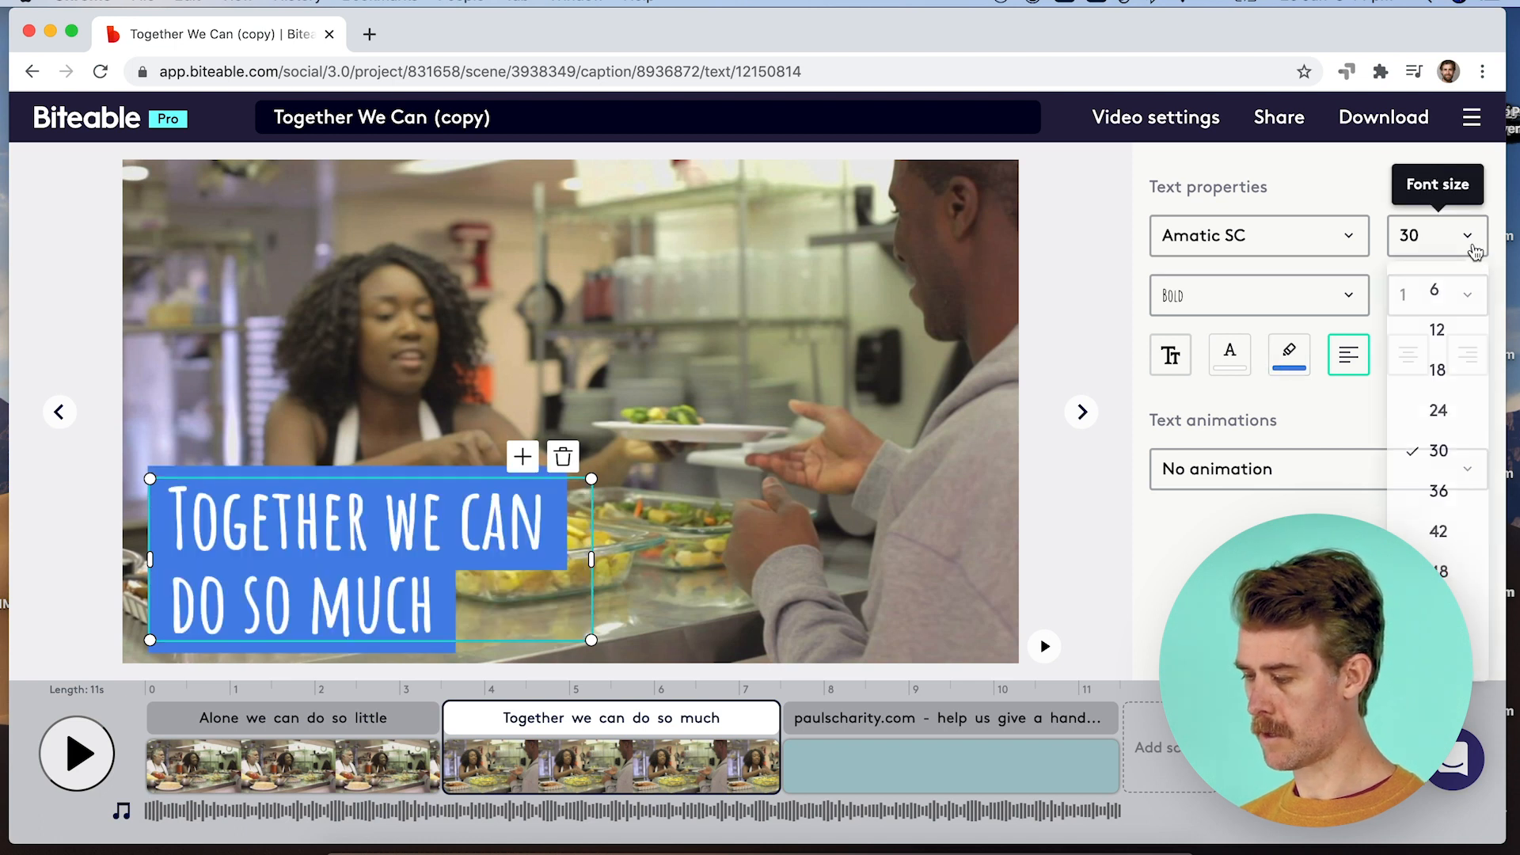
left_click(1437, 413)
left_click_drag(378, 486, 376, 501)
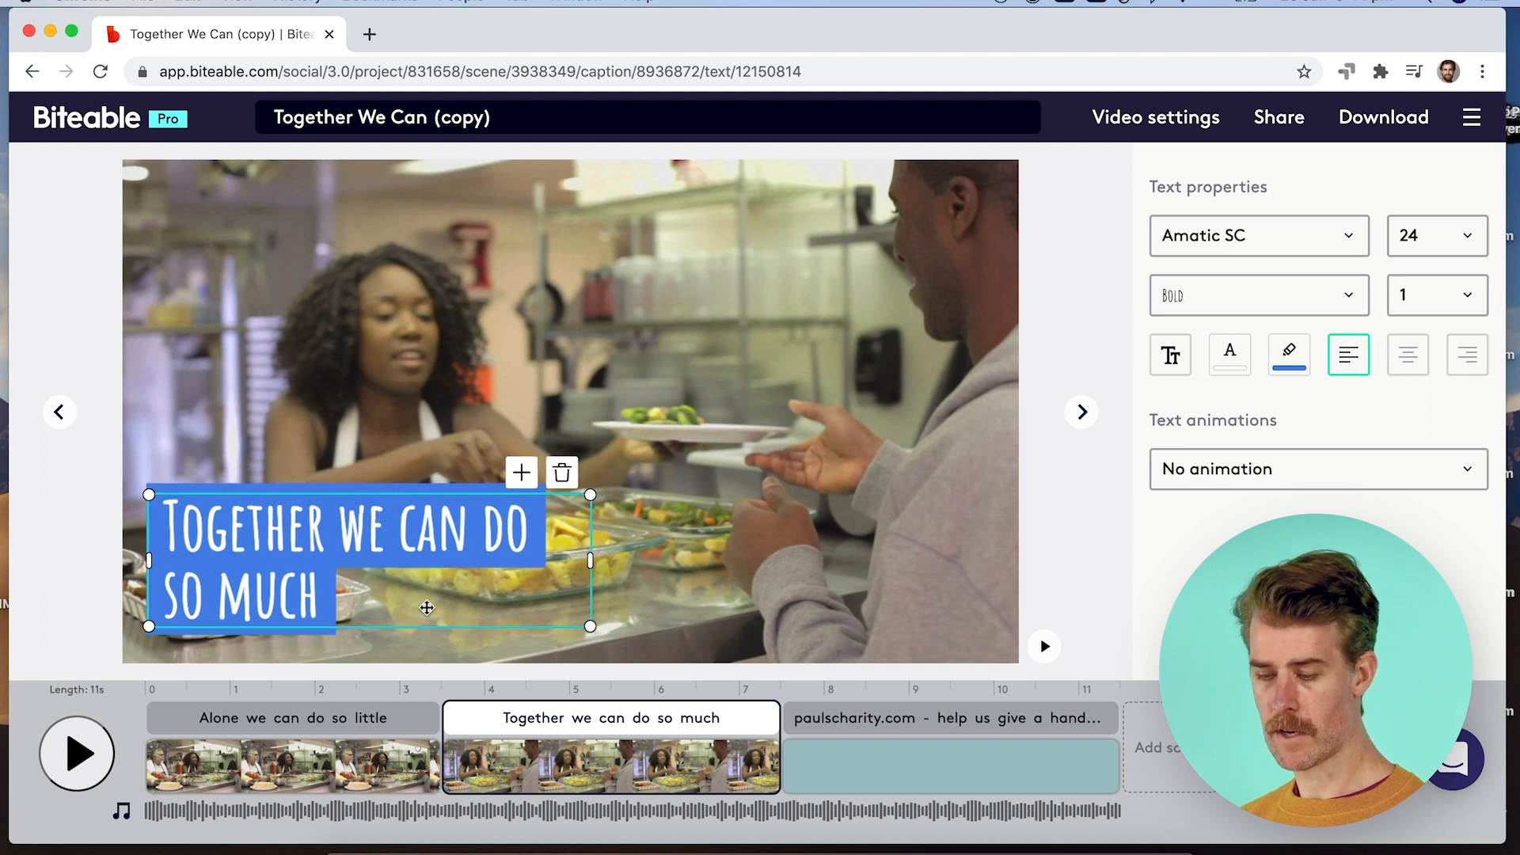
- Play the whole video from the first scene to preview the restyled captions
left_click(89, 753)
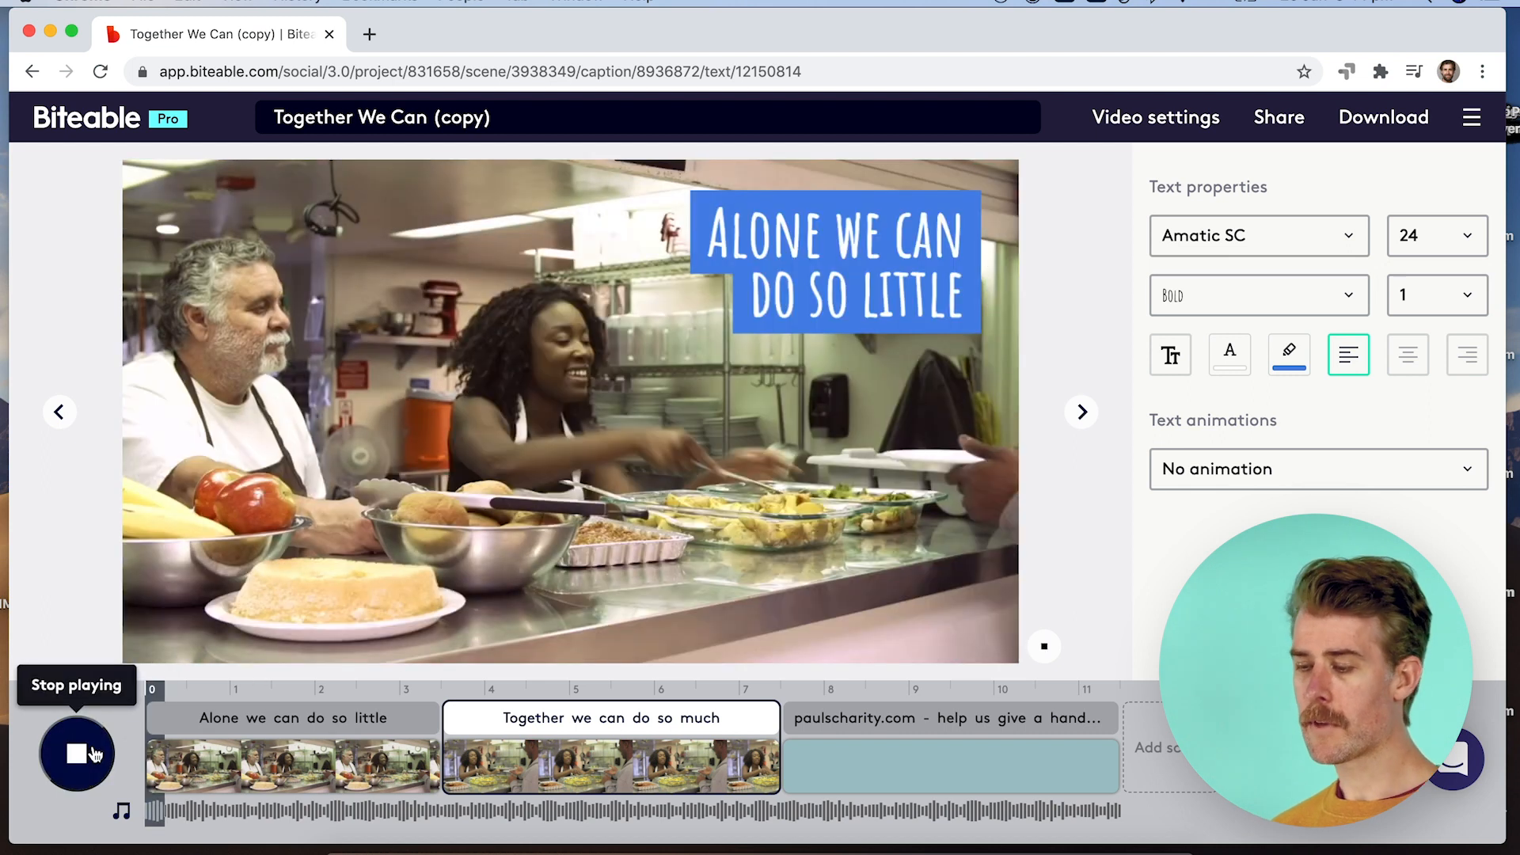